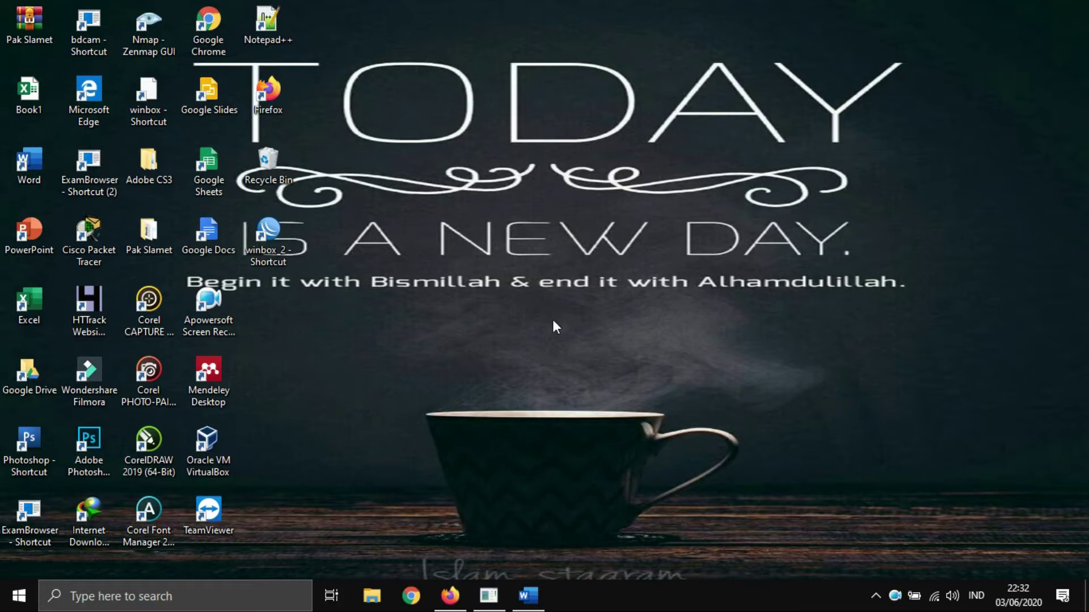
Bring the contoh soal document forward in Word and scroll through its questions
{"action": "left_click", "coordinate": [529, 596]}
{"action": "scroll", "coordinate": [527, 377], "scroll_direction": "down", "scroll_amount": 1}
{"action": "scroll", "coordinate": [528, 374], "scroll_direction": "down", "scroll_amount": 4}
{"action": "scroll", "coordinate": [520, 356], "scroll_direction": "down", "scroll_amount": 4}
{"action": "scroll", "coordinate": [519, 357], "scroll_direction": "up", "scroll_amount": 5}
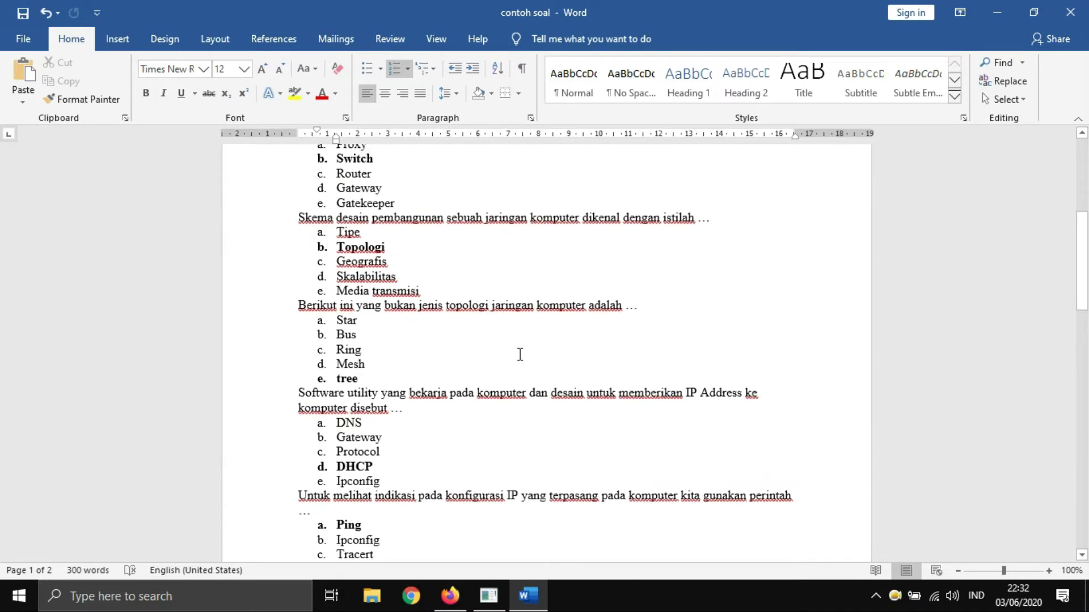
{"action": "scroll", "coordinate": [519, 356], "scroll_direction": "up", "scroll_amount": 5}
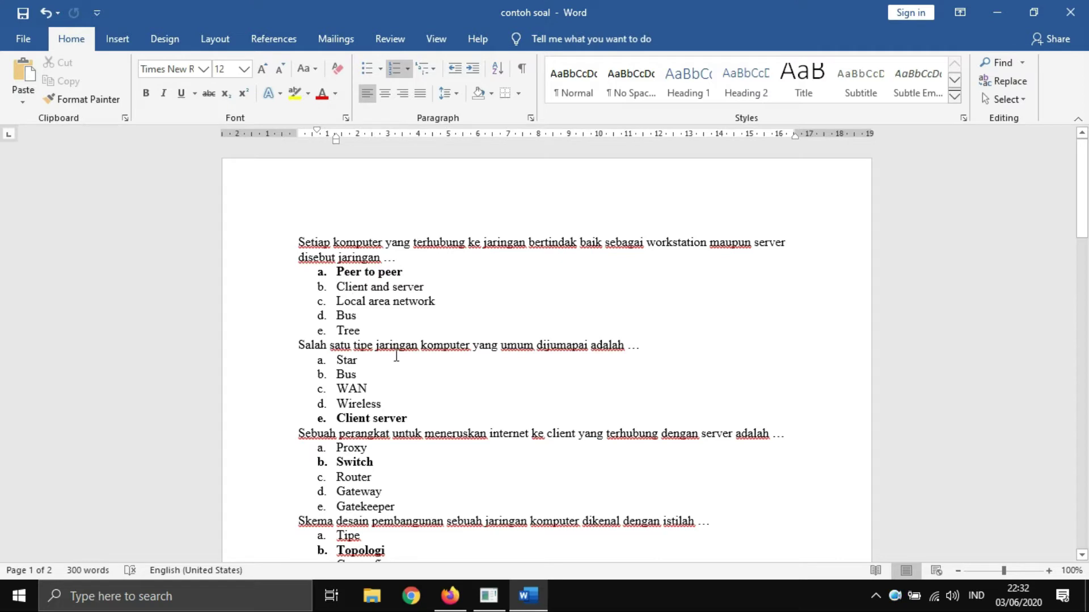
Highlight the first question, its answer options, and the bold correct answer 'Peer to peer'
{"action": "mouse_move", "coordinate": [299, 242]}
{"action": "left_mouse_down"}
{"action": "mouse_move", "coordinate": [404, 253]}
{"action": "mouse_move", "coordinate": [397, 260]}
{"action": "left_mouse_up"}
{"action": "left_click", "coordinate": [397, 260]}
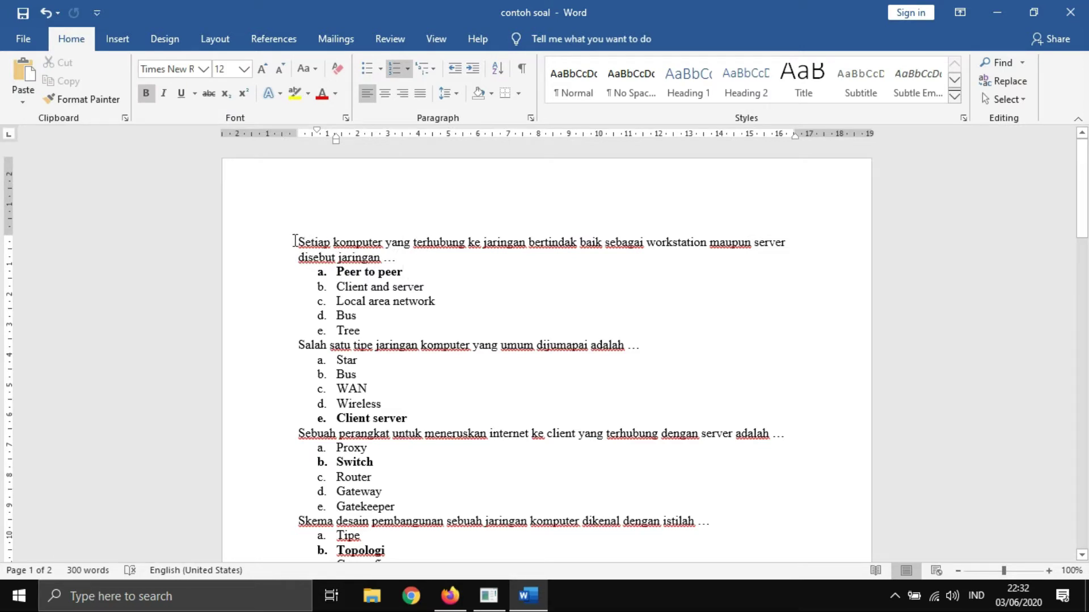
{"action": "left_click_drag", "start_coordinate": [366, 331], "coordinate": [341, 277]}
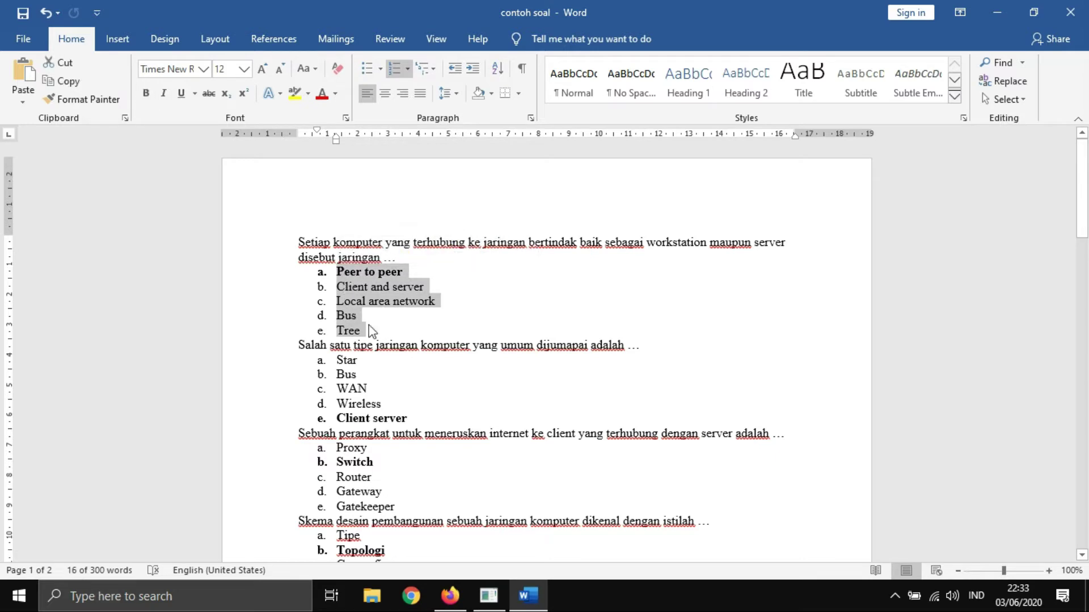
{"action": "scroll", "coordinate": [369, 331], "scroll_direction": "down", "scroll_amount": 2}
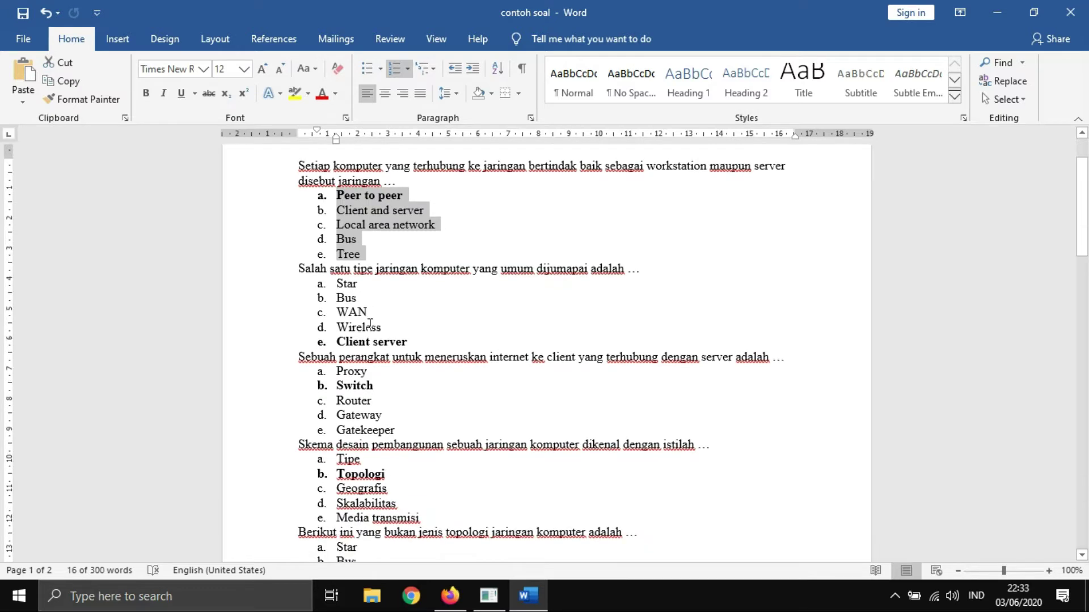
{"action": "left_click", "coordinate": [391, 239]}
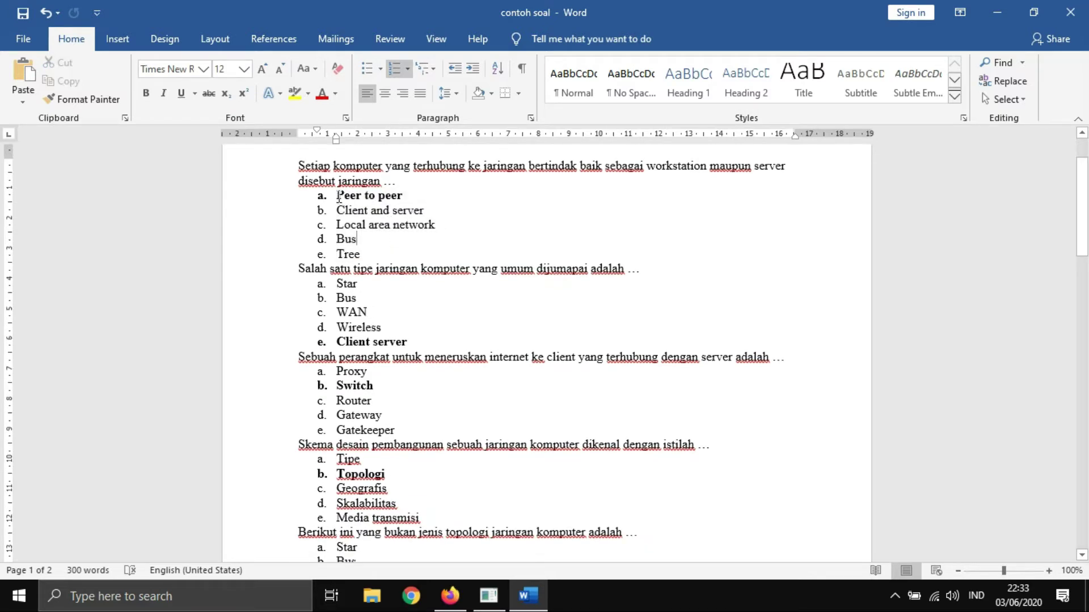
{"action": "left_click_drag", "start_coordinate": [339, 196], "coordinate": [406, 197]}
{"action": "left_click", "coordinate": [463, 228]}
{"action": "left_click", "coordinate": [450, 595]}
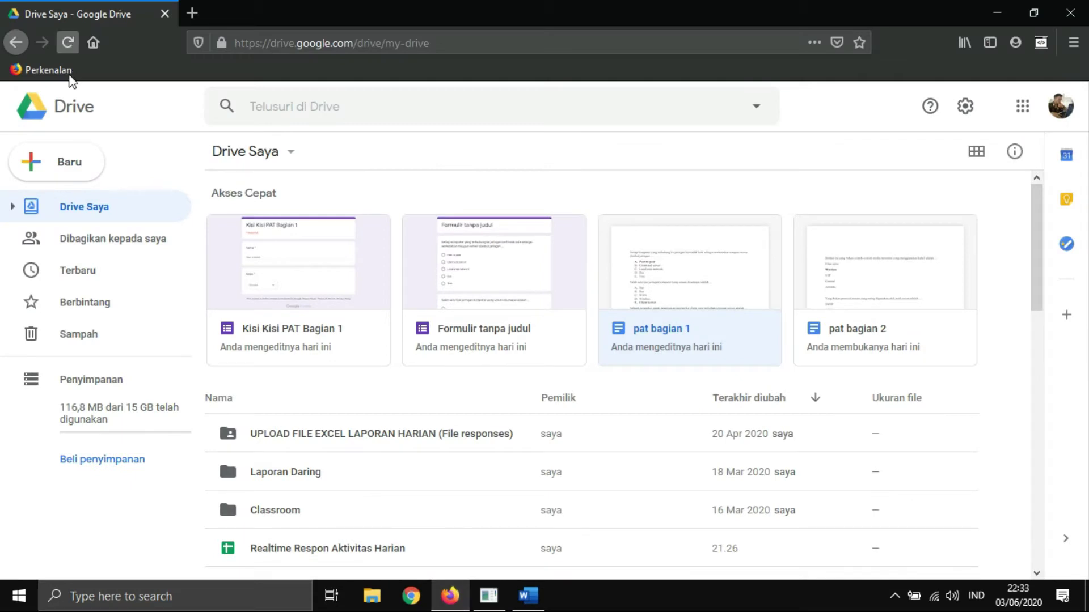
Create a new folder named 'CONTOH SOAL' in Drive Saya and enter it
{"action": "scroll", "coordinate": [386, 345], "scroll_direction": "down", "scroll_amount": 3}
{"action": "scroll", "coordinate": [389, 350], "scroll_direction": "up", "scroll_amount": 2}
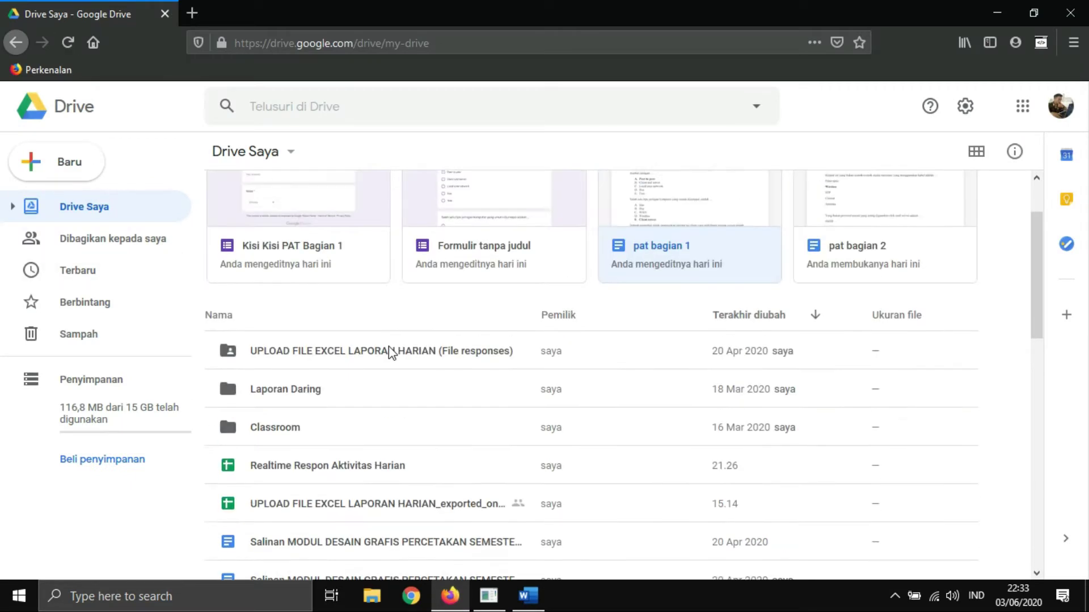
{"action": "scroll", "coordinate": [389, 352], "scroll_direction": "down", "scroll_amount": 4}
{"action": "scroll", "coordinate": [389, 351], "scroll_direction": "down", "scroll_amount": 1}
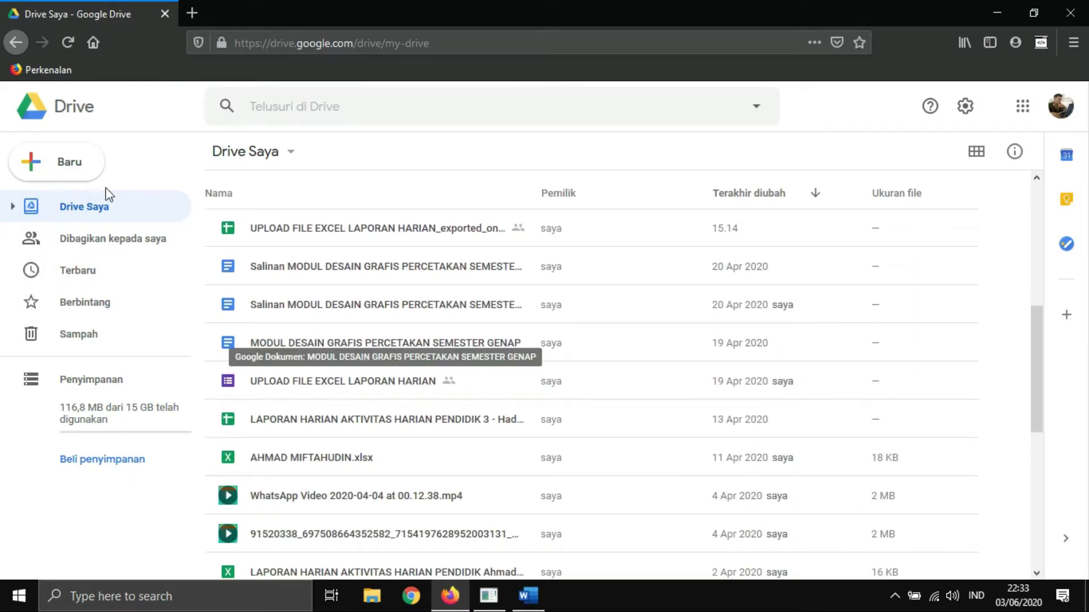
{"action": "left_click", "coordinate": [73, 170]}
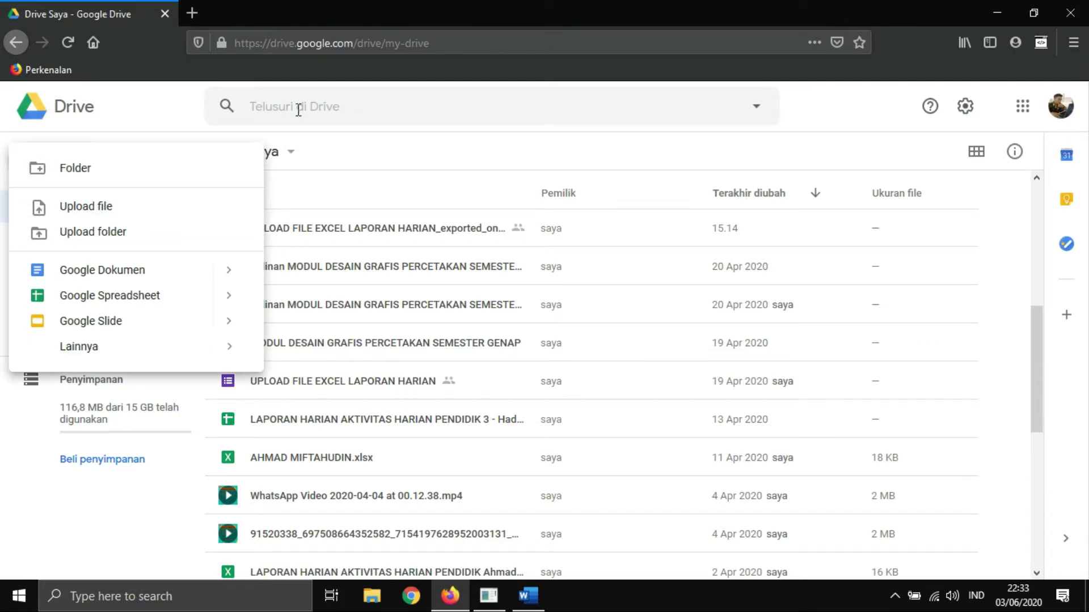
{"action": "left_click", "coordinate": [179, 176]}
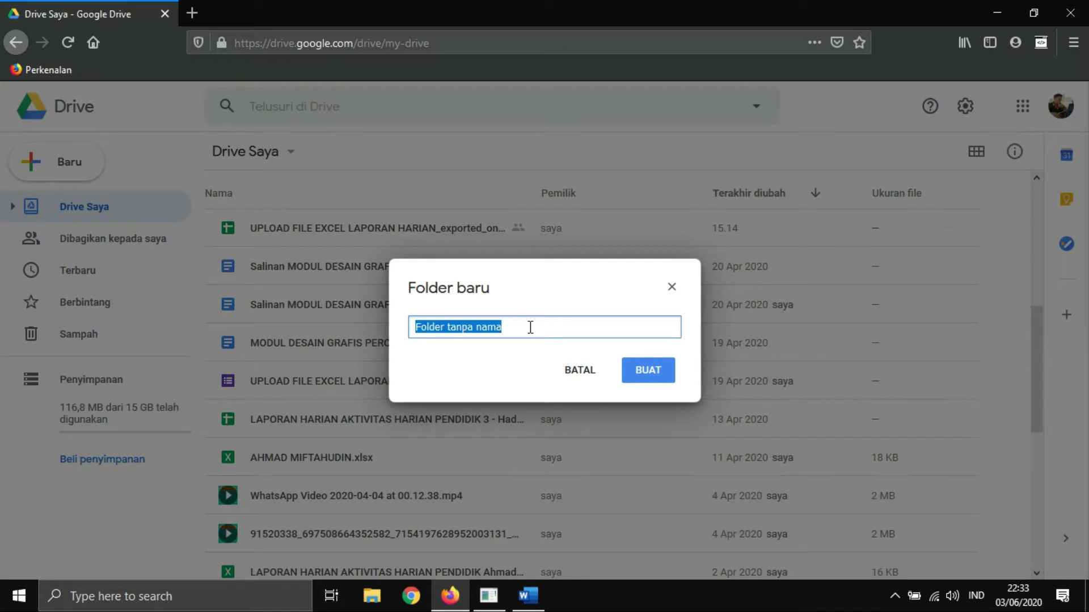
{"action": "type", "text": "CONTOH "}
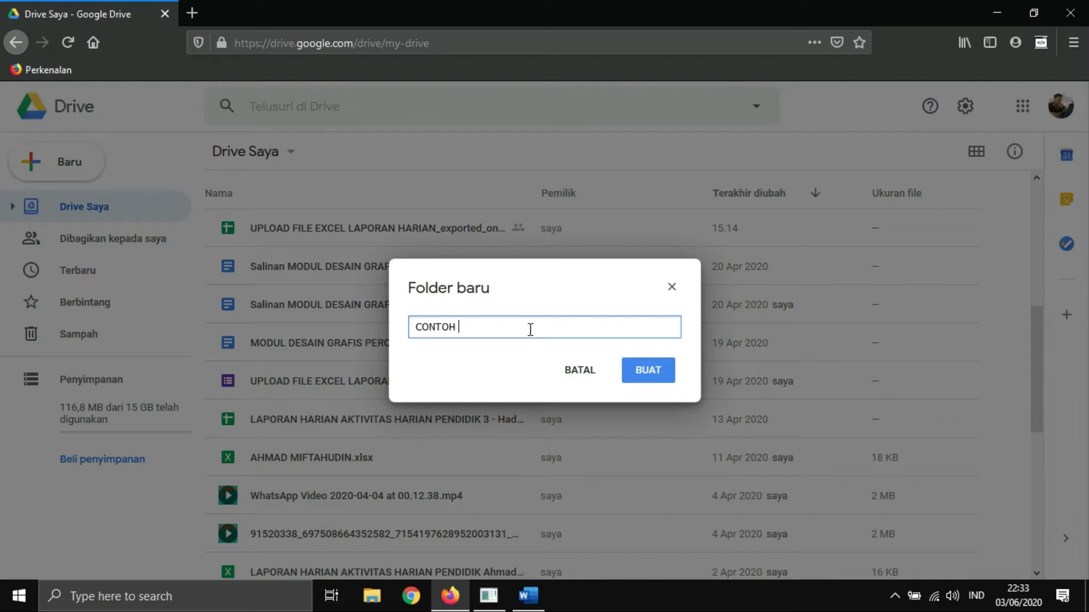
{"action": "type", "text": "SOAL"}
{"action": "left_click", "coordinate": [637, 376]}
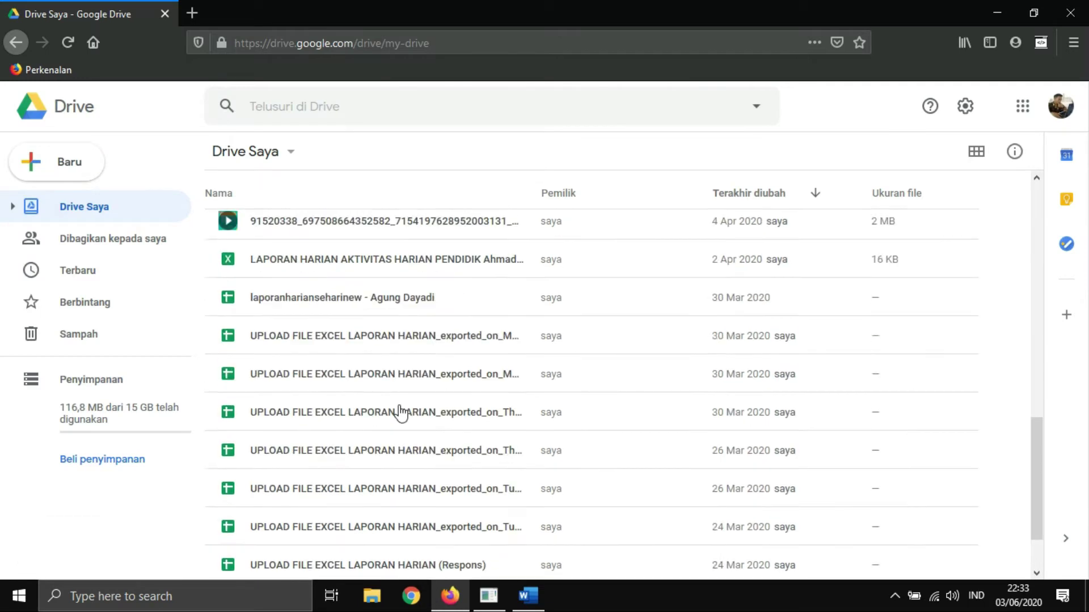
{"action": "double_click", "coordinate": [397, 437]}
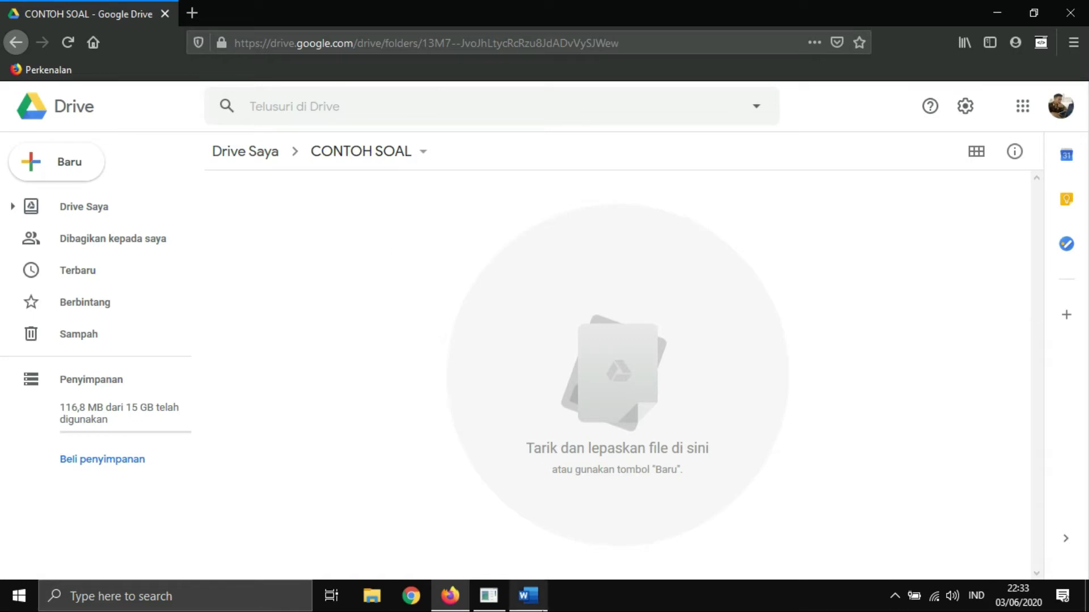
Check the Word document again, then bring up File Explorer to locate the Word file
{"action": "key", "text": "alt+Tab"}
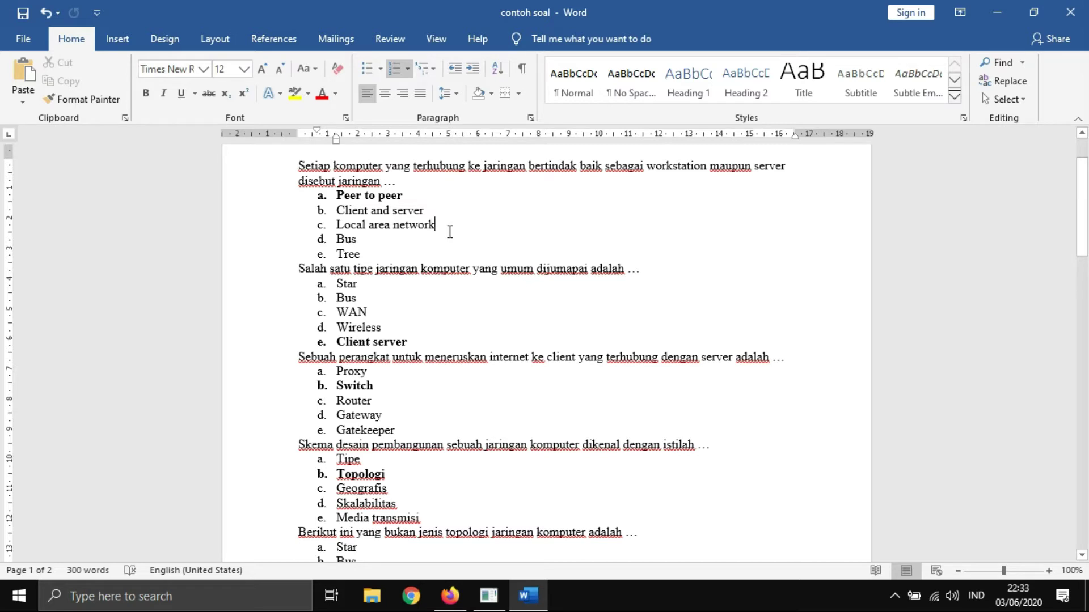
{"action": "left_click", "coordinate": [450, 595]}
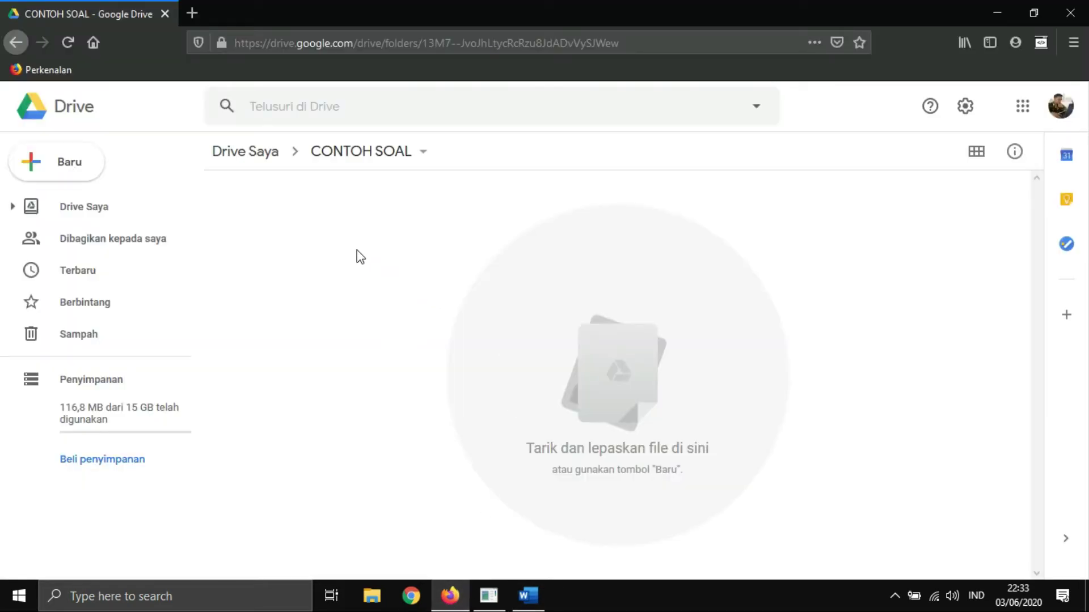
{"action": "left_click", "coordinate": [372, 596]}
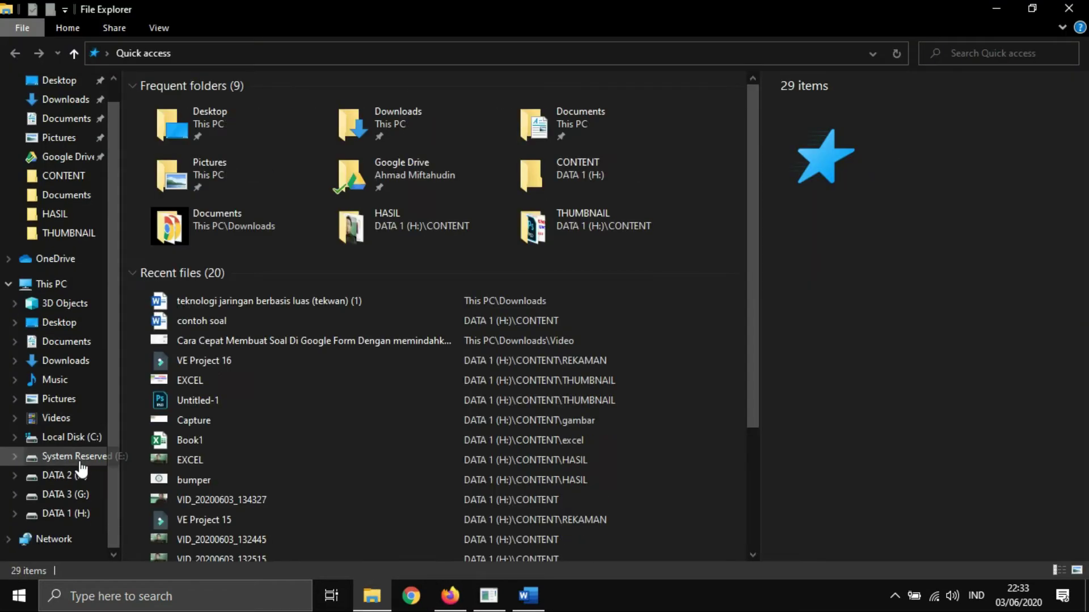
Drag contoh soal.docx from DATA 1 (H:) > CONTENT into the CONTOH SOAL Drive folder
{"action": "left_click", "coordinate": [79, 514]}
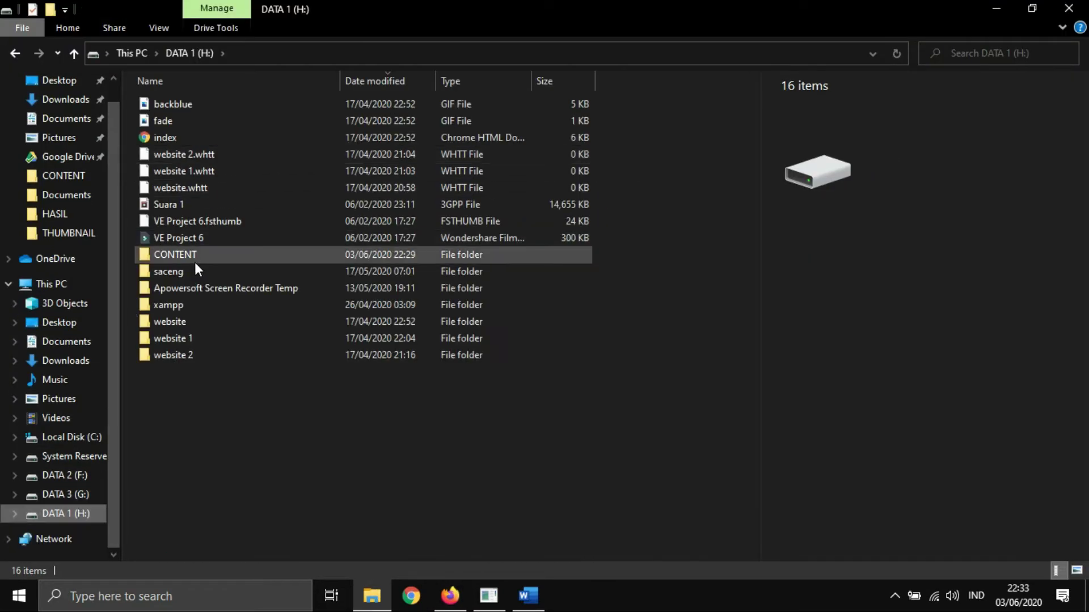
{"action": "double_click", "coordinate": [193, 260]}
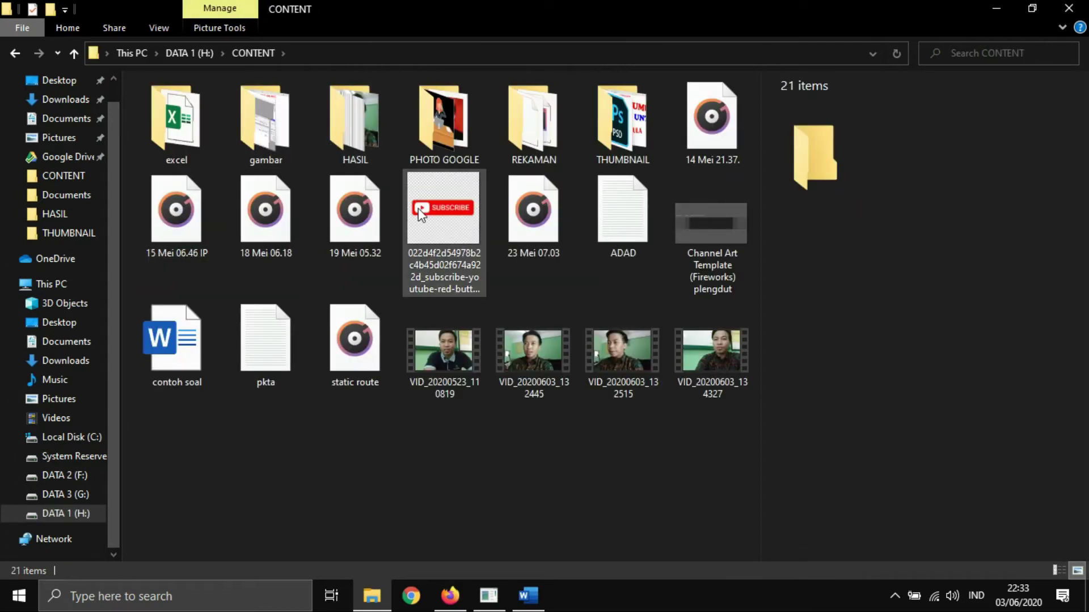
{"action": "mouse_move", "coordinate": [176, 340]}
{"action": "left_mouse_down"}
{"action": "mouse_move", "coordinate": [430, 522]}
{"action": "mouse_move", "coordinate": [481, 416]}
{"action": "left_mouse_up"}
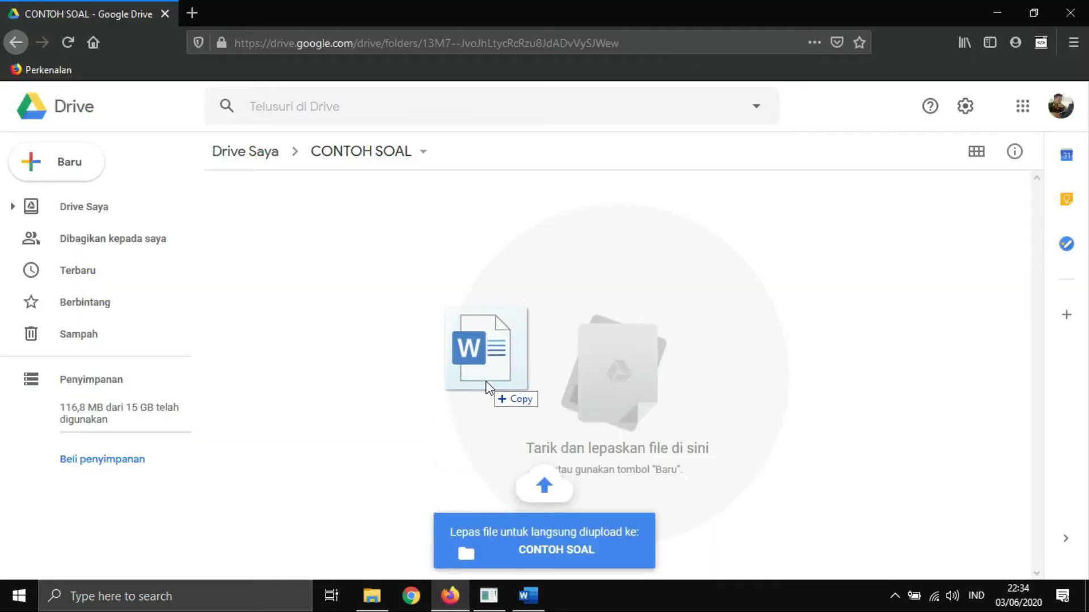
{"action": "left_click_drag", "start_coordinate": [481, 414], "coordinate": [486, 383]}
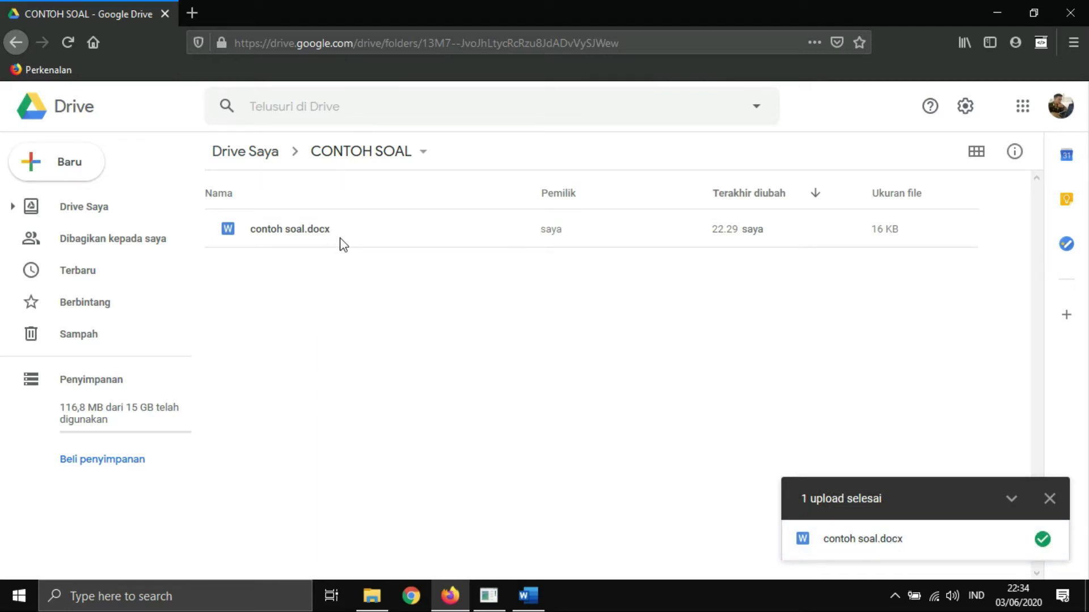
Preview the uploaded contoh soal.docx and open it with Google Dokumen
{"action": "left_click", "coordinate": [536, 598]}
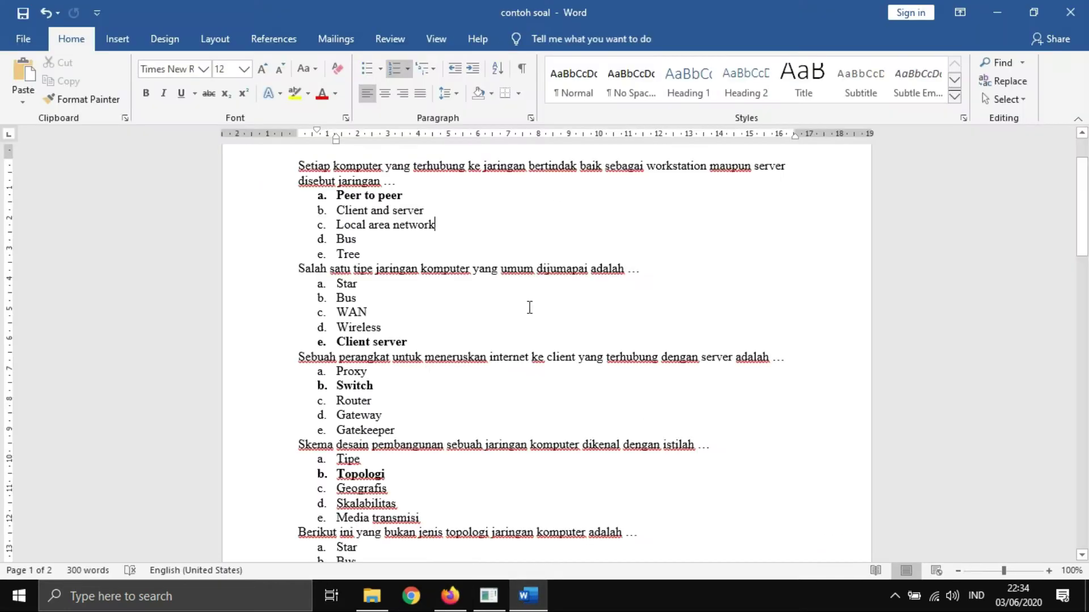
{"action": "left_click", "coordinate": [450, 596]}
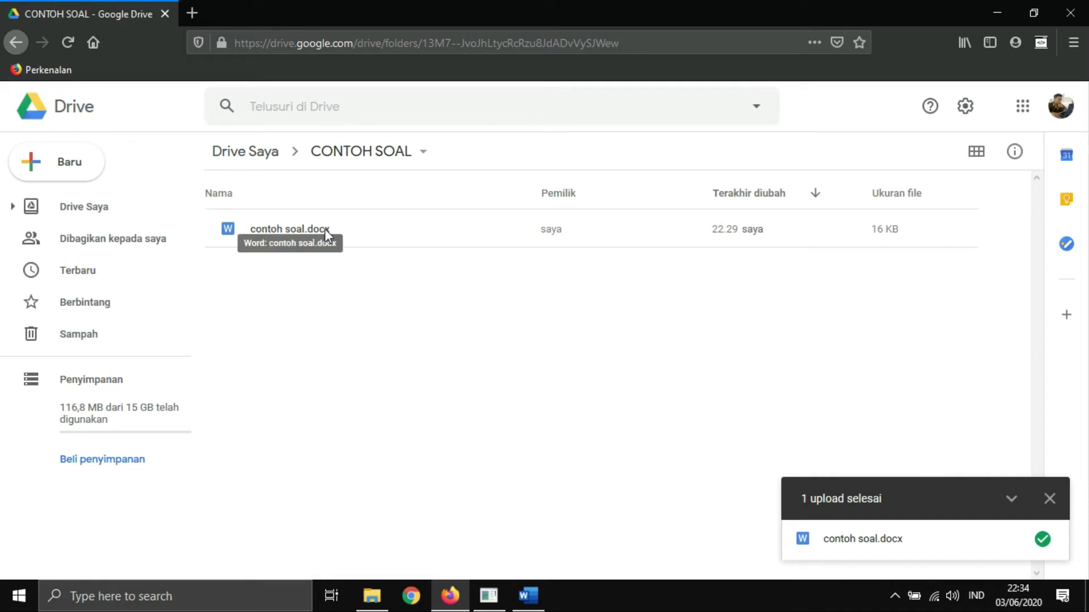
{"action": "double_click", "coordinate": [325, 229]}
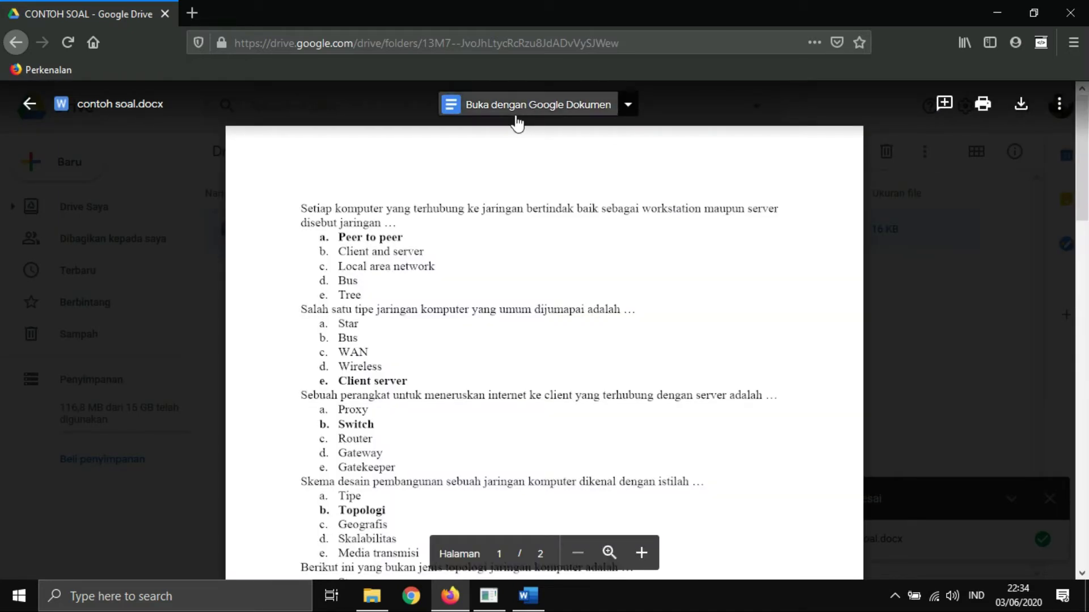
{"action": "left_click", "coordinate": [517, 120]}
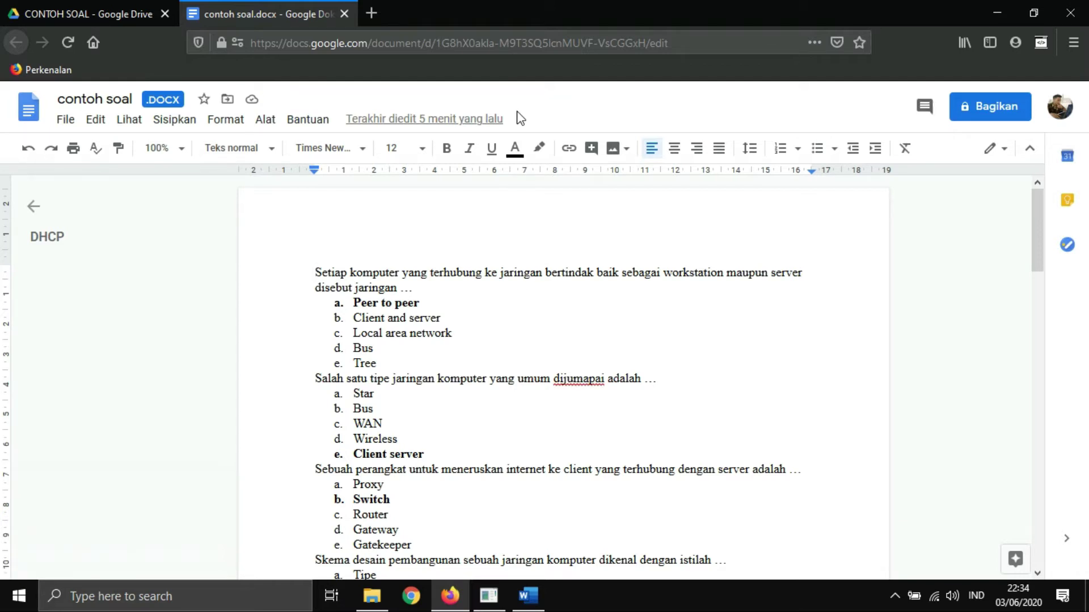
Convert the file via Simpan sebagai Google Dokumen and retitle it 'contoh soal 1'
{"action": "left_click", "coordinate": [67, 120]}
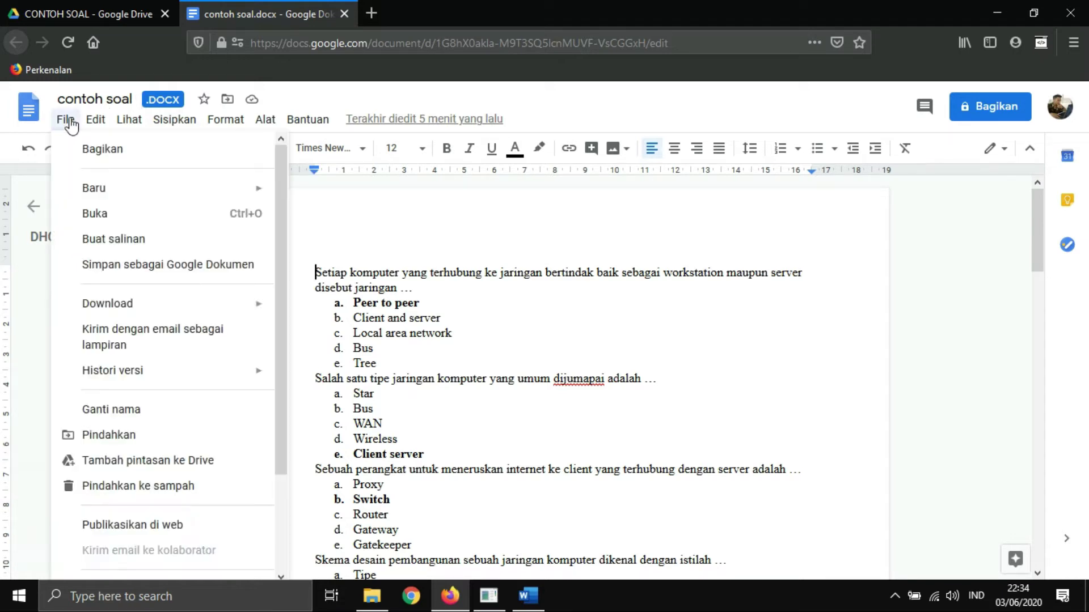
{"action": "left_click", "coordinate": [150, 281]}
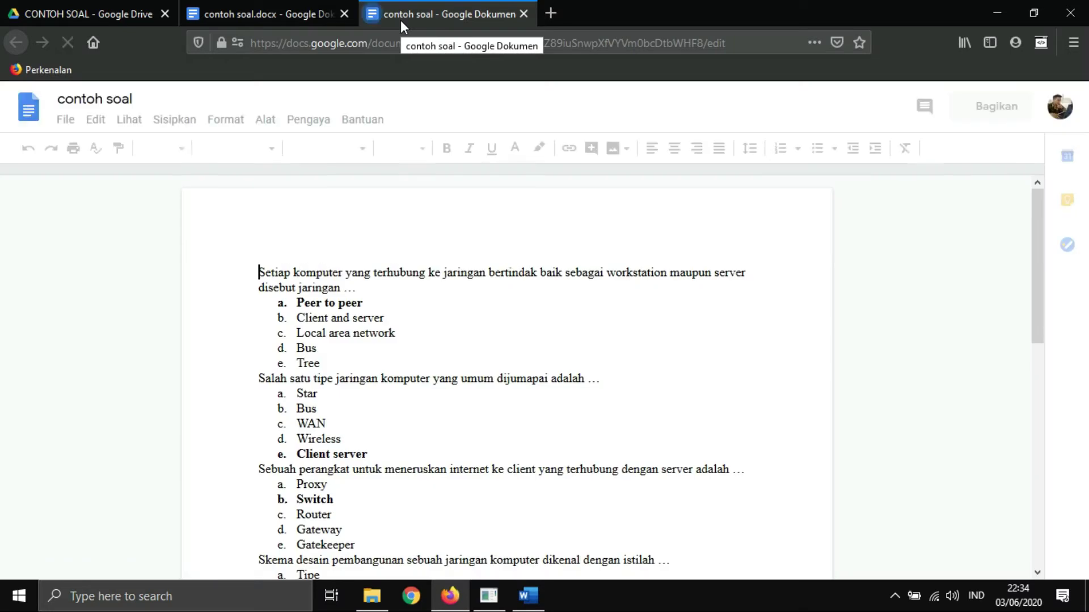
{"action": "left_click", "coordinate": [135, 100]}
{"action": "type", "text": "1"}
{"action": "key", "text": "Return"}
{"action": "left_click", "coordinate": [582, 344]}
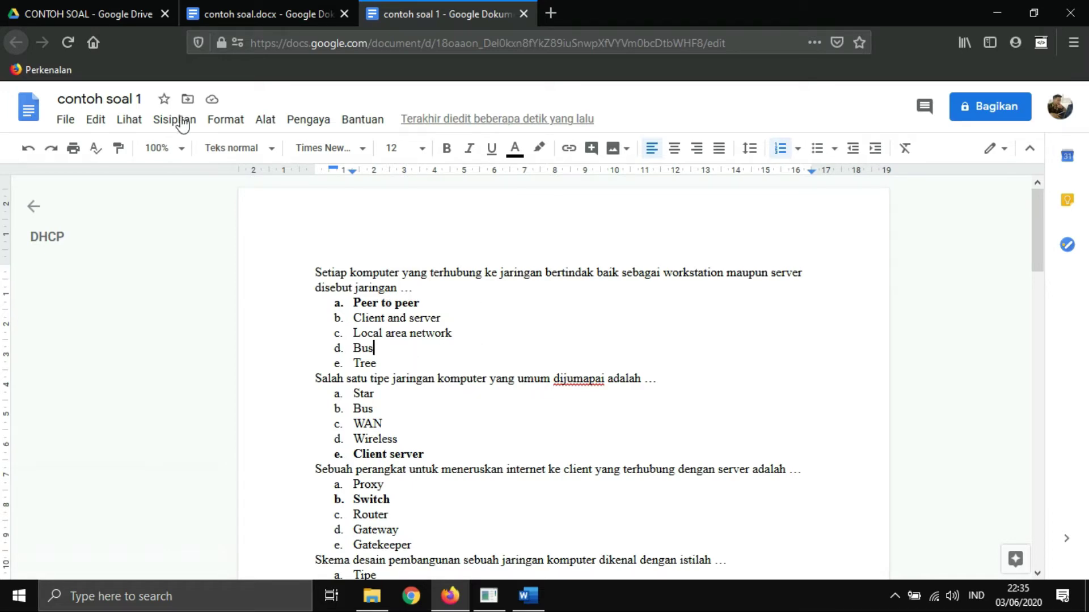
{"action": "left_click", "coordinate": [52, 15]}
{"action": "left_click", "coordinate": [935, 364]}
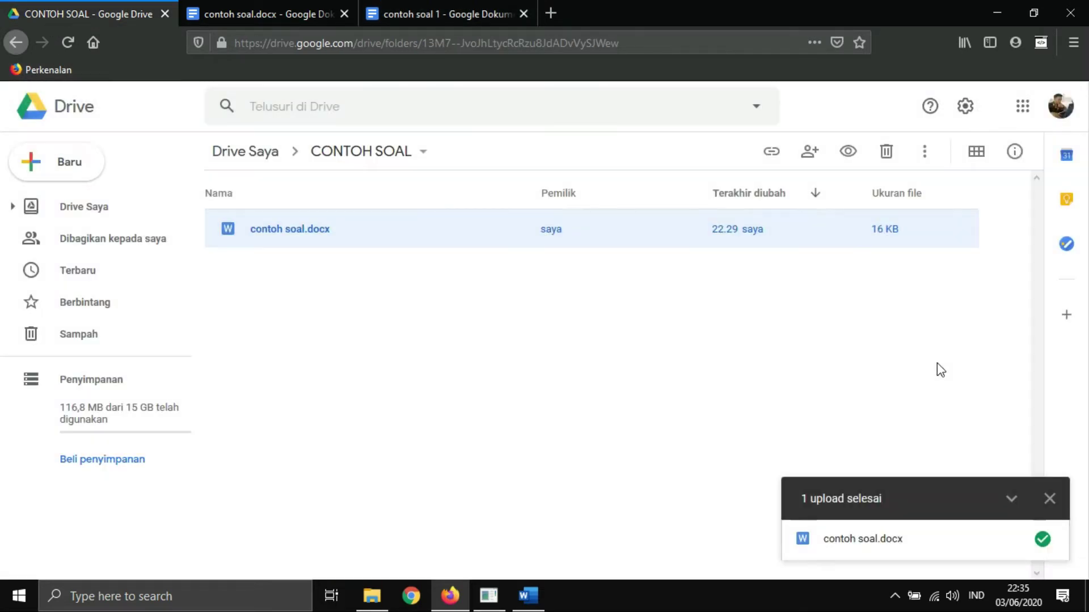
Close the contoh soal document tabs and dismiss the upload-complete notice in Drive
{"action": "left_click", "coordinate": [324, 239]}
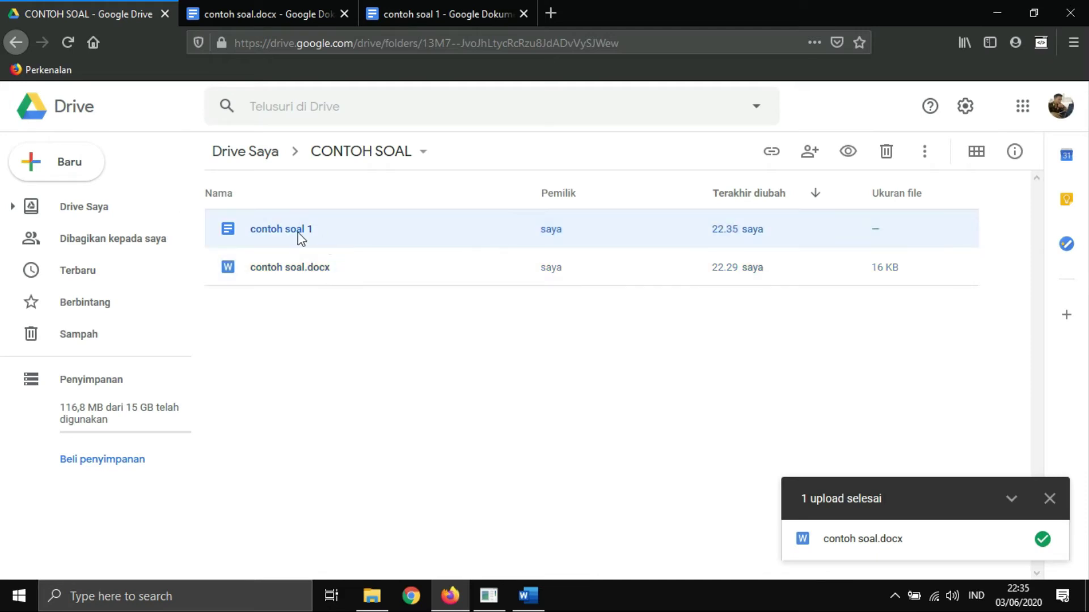
{"action": "double_click", "coordinate": [329, 241]}
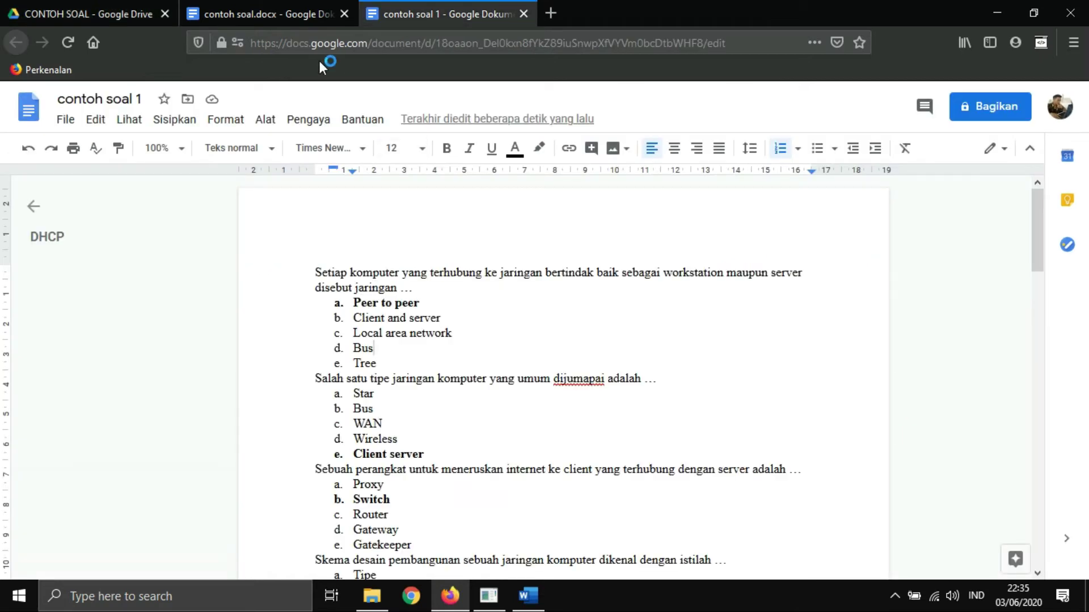
{"action": "left_click", "coordinate": [292, 14]}
{"action": "left_click", "coordinate": [349, 12]}
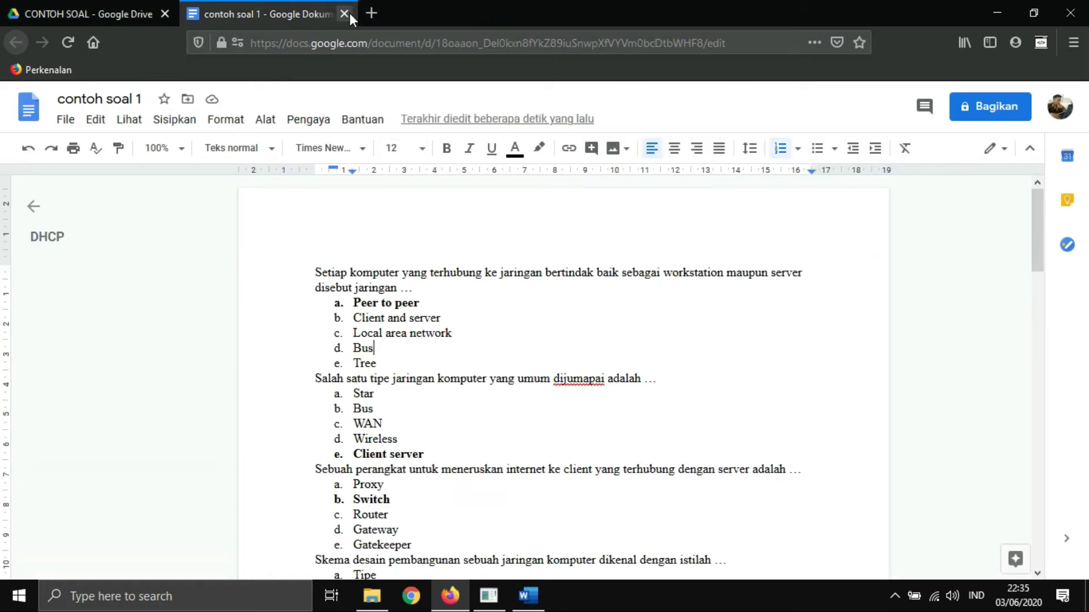
{"action": "left_click", "coordinate": [349, 13]}
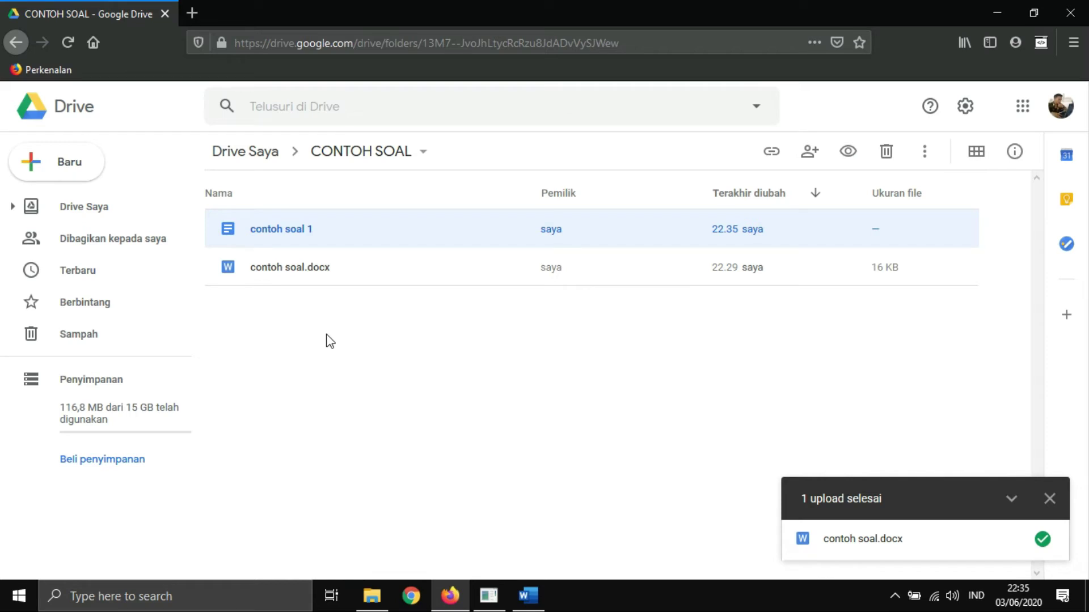
{"action": "left_click", "coordinate": [1049, 499]}
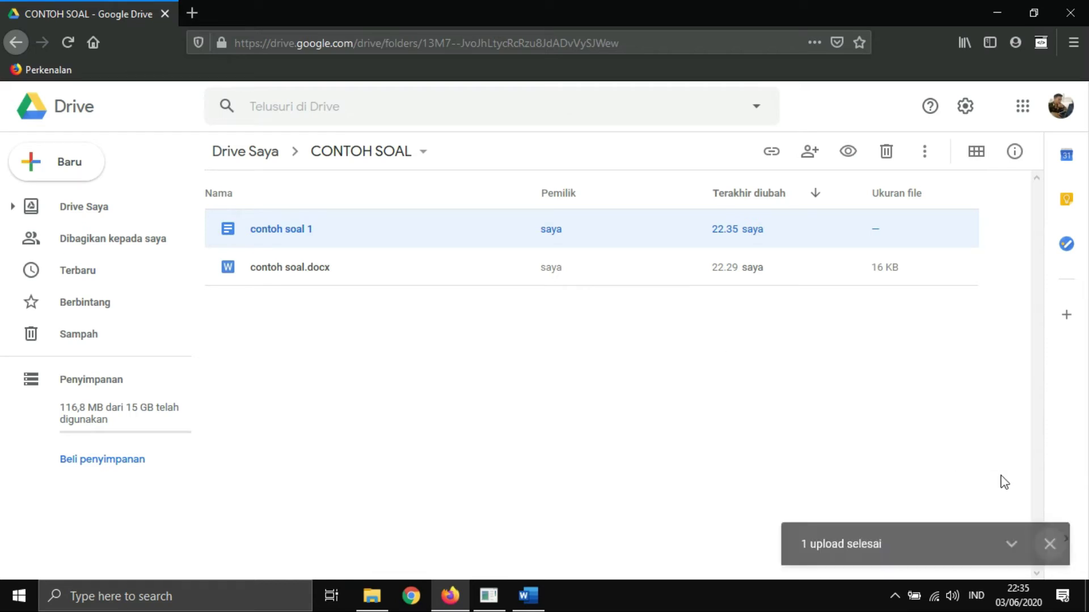
{"action": "left_click", "coordinate": [395, 354]}
Create a new Google Formulir from the folder's right-click Lainnya menu
{"action": "right_click", "coordinate": [328, 347]}
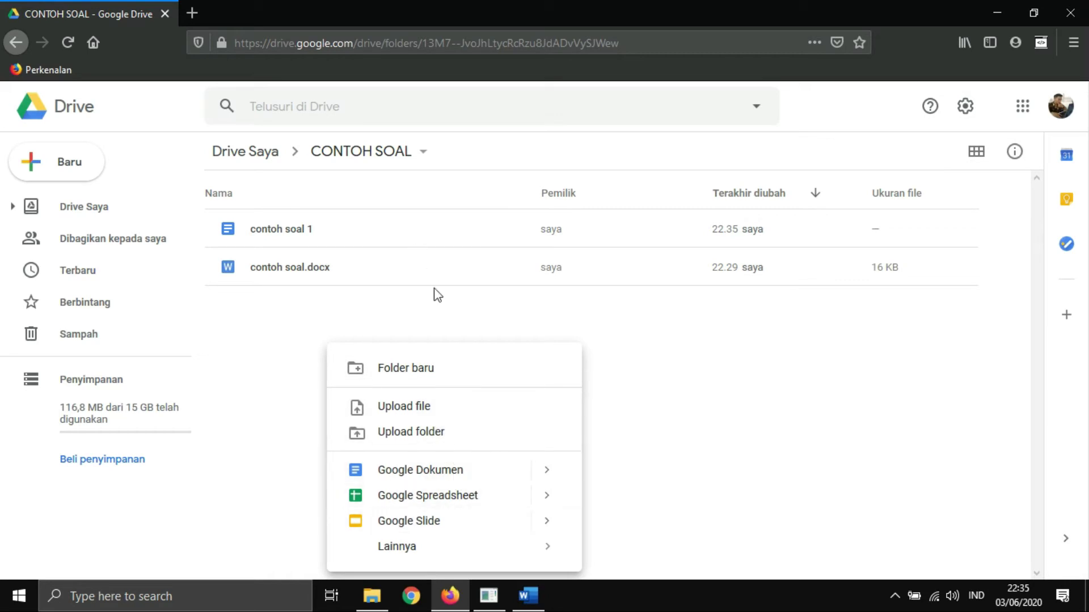
{"action": "right_click", "coordinate": [445, 309]}
{"action": "mouse_move", "coordinate": [553, 508]}
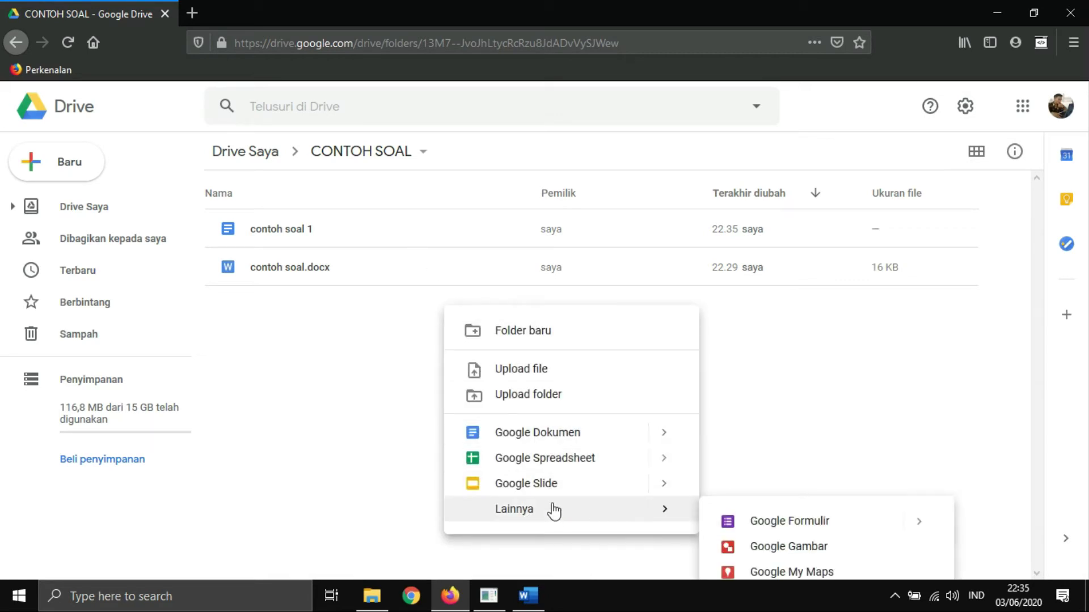
{"action": "left_click", "coordinate": [760, 530]}
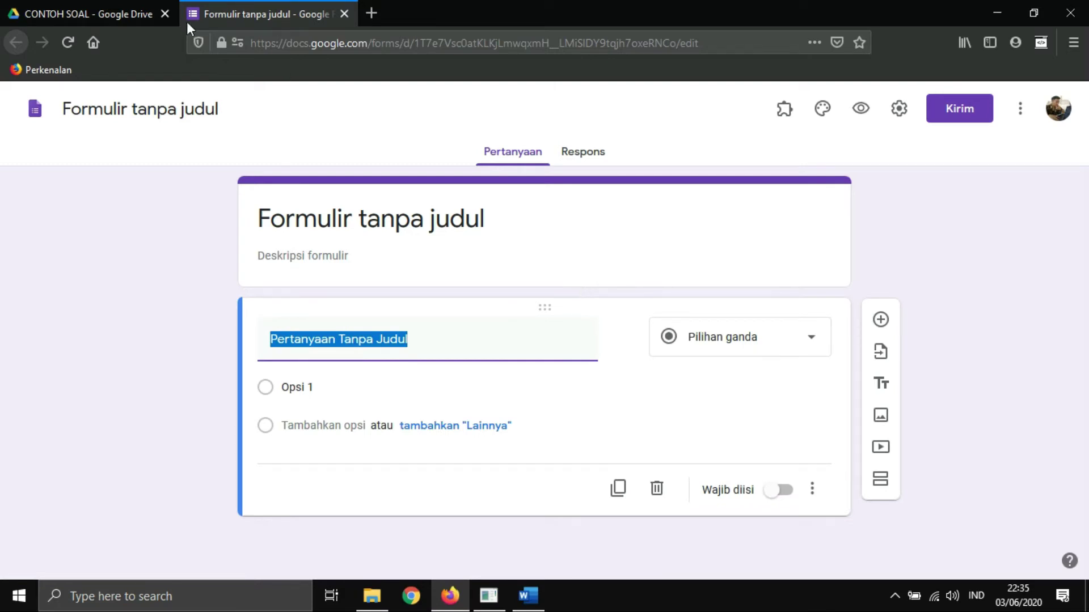
Put contoh soal 1 in a Docs tab beside the untitled form and show the three-dot Lainnya menu
{"action": "left_click", "coordinate": [116, 8]}
{"action": "double_click", "coordinate": [277, 243]}
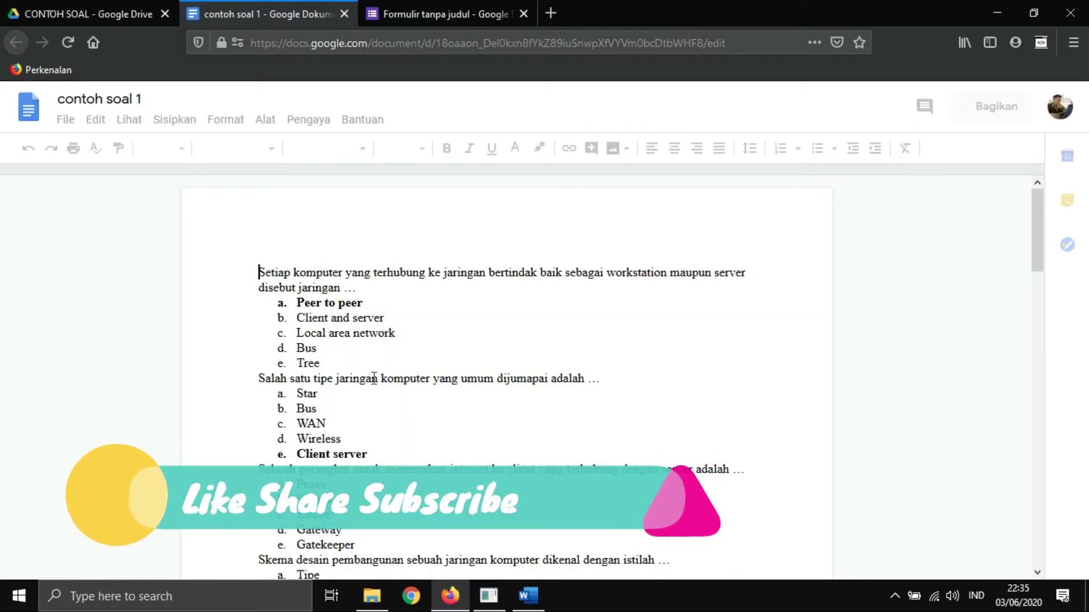
{"action": "left_click", "coordinate": [403, 20]}
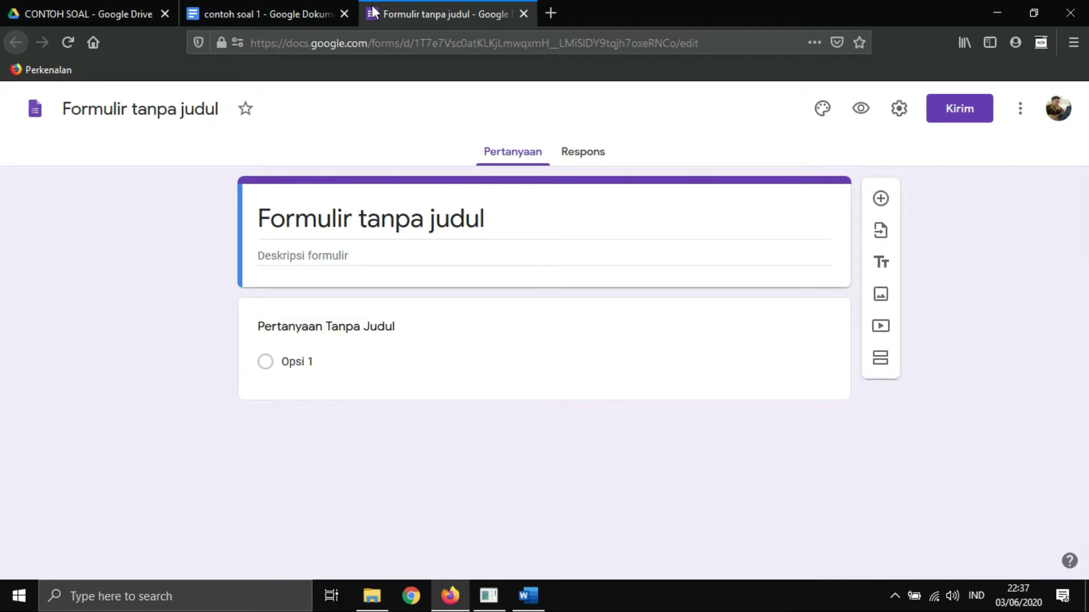
{"action": "left_click", "coordinate": [280, 17]}
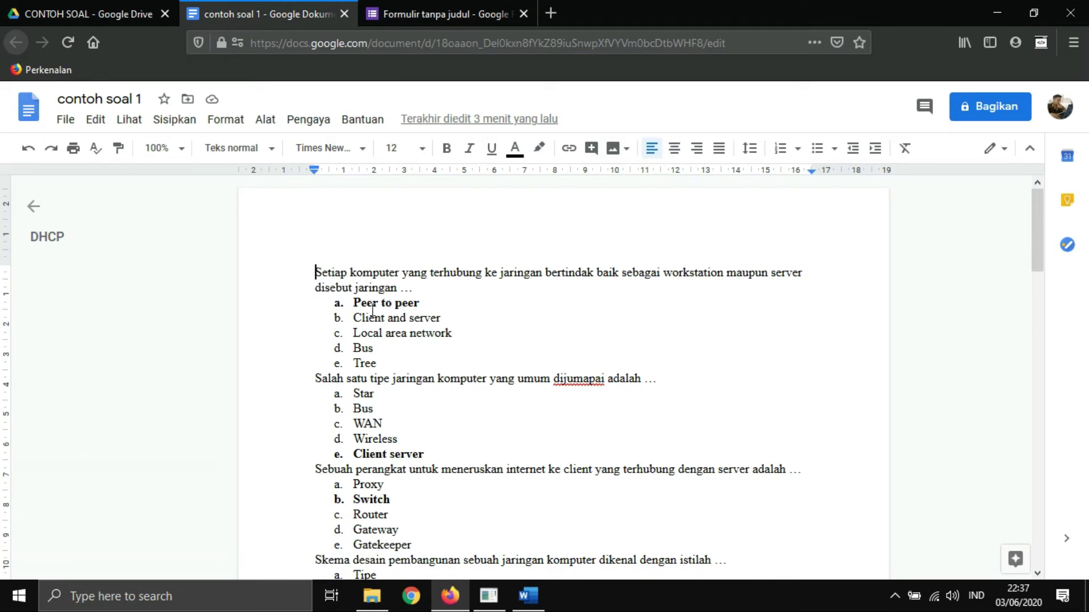
{"action": "left_click", "coordinate": [431, 14]}
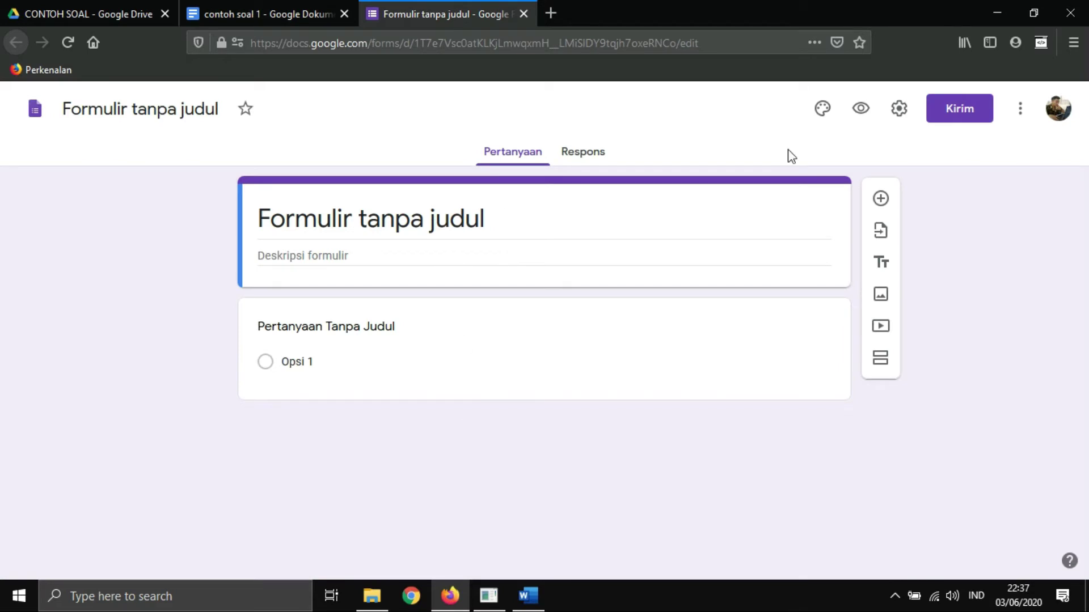
{"action": "left_click", "coordinate": [1020, 111]}
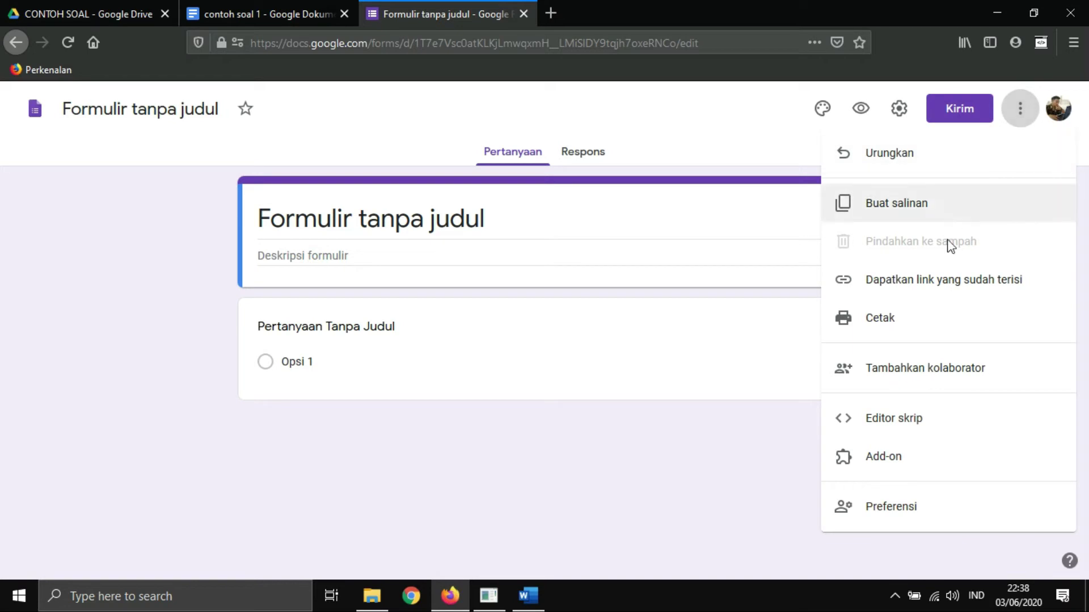
Install Form Builder from G Suite Marketplace, authorising the Google account, then close the Marketplace
{"action": "left_click", "coordinate": [934, 460]}
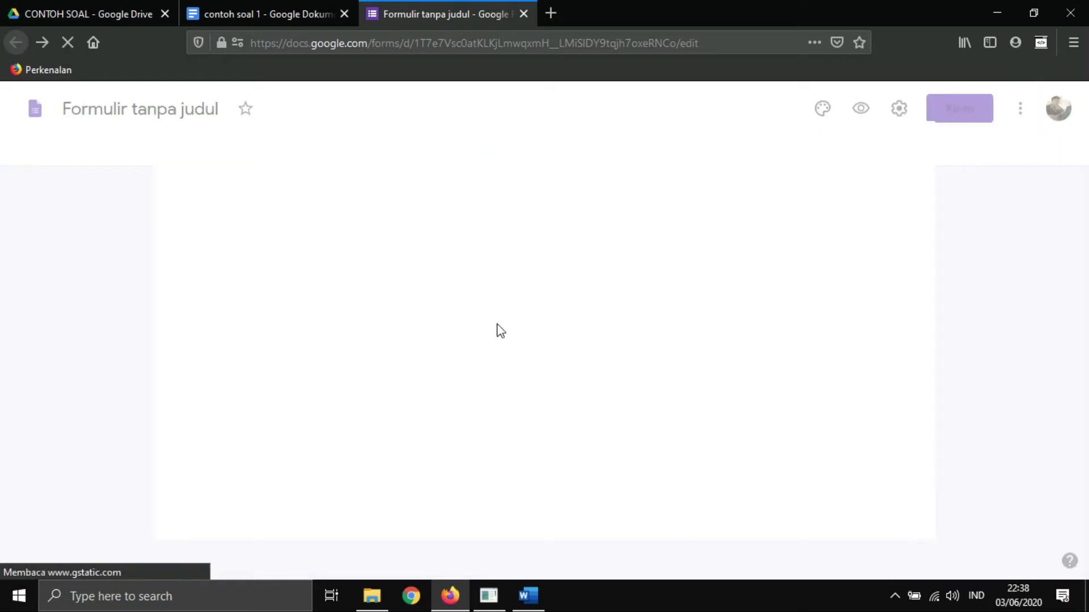
{"action": "scroll", "coordinate": [497, 332], "scroll_direction": "down", "scroll_amount": 5}
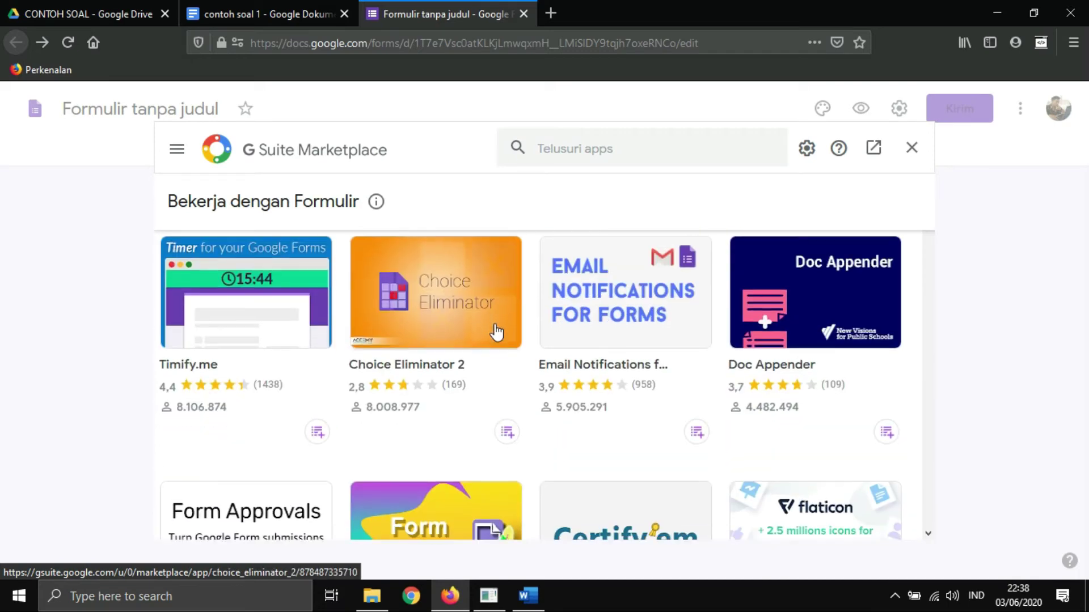
{"action": "scroll", "coordinate": [497, 332], "scroll_direction": "down", "scroll_amount": 3}
{"action": "left_click", "coordinate": [444, 356]}
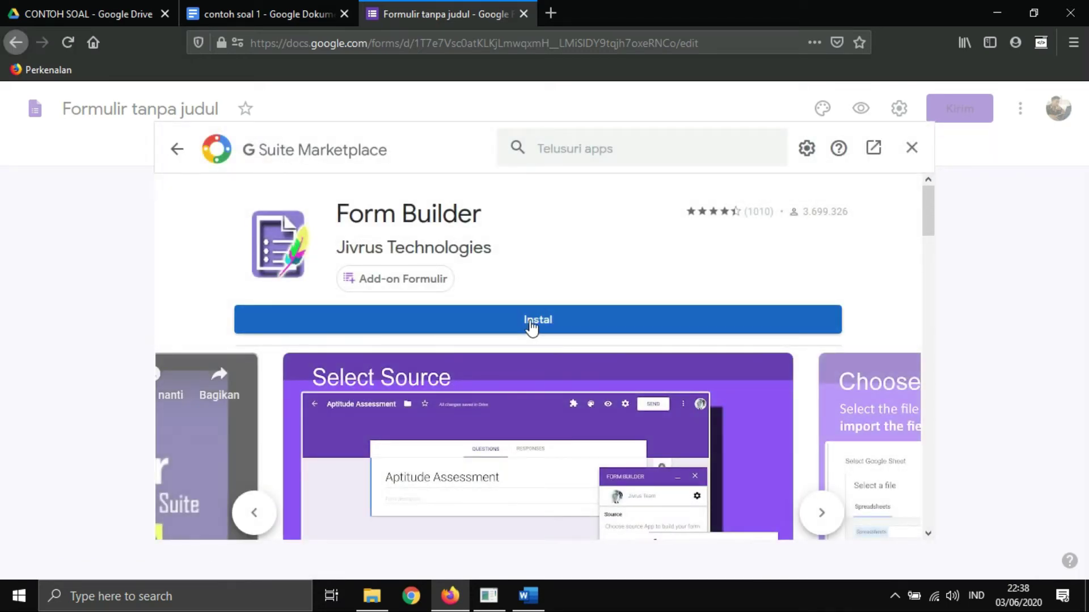
{"action": "left_click", "coordinate": [546, 325]}
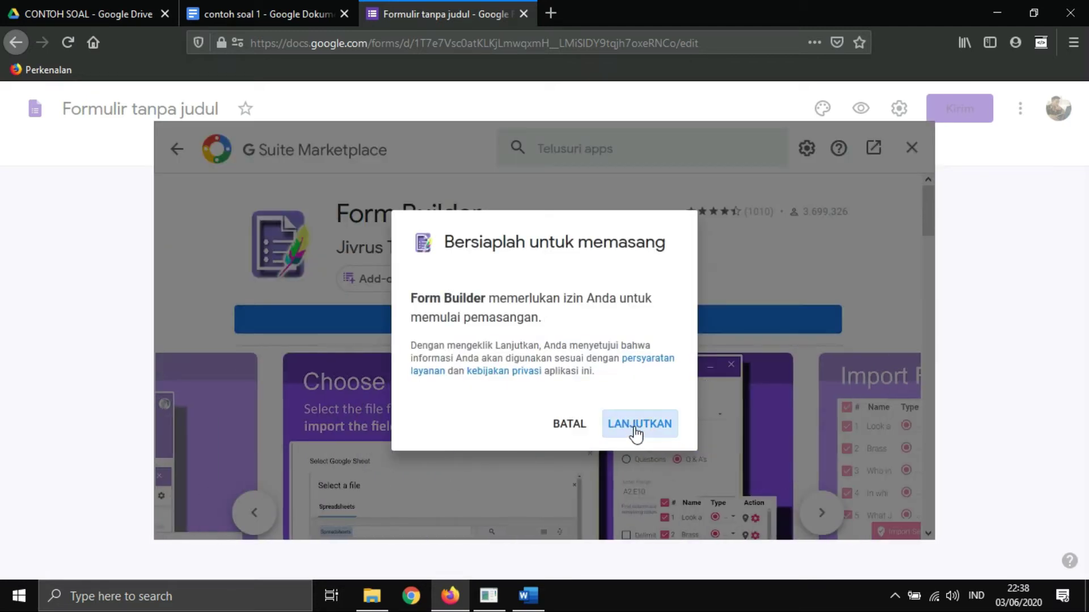
{"action": "left_click", "coordinate": [637, 429]}
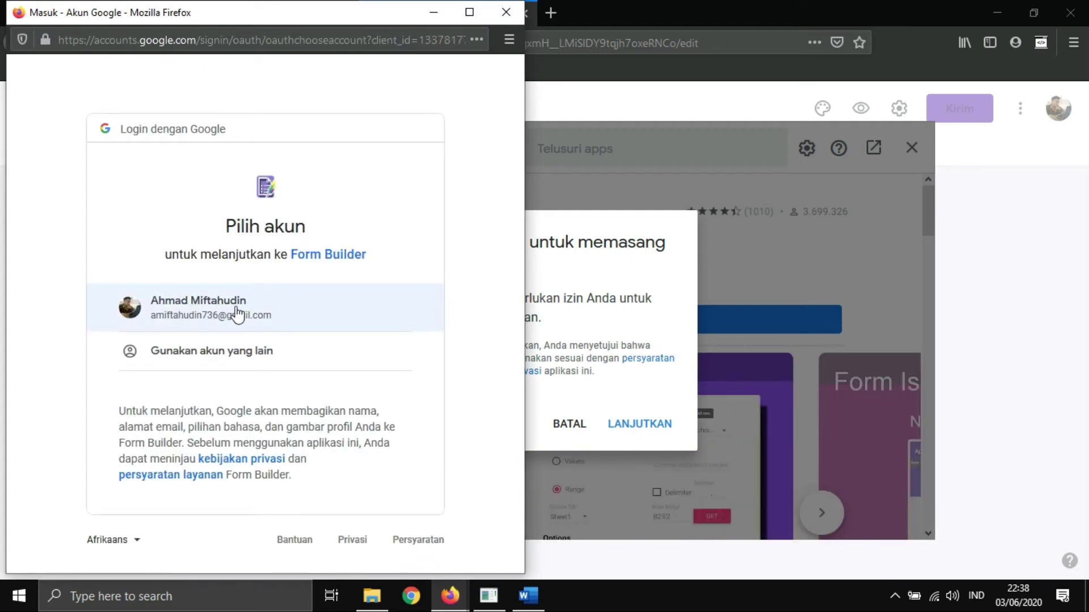
{"action": "left_click", "coordinate": [237, 314]}
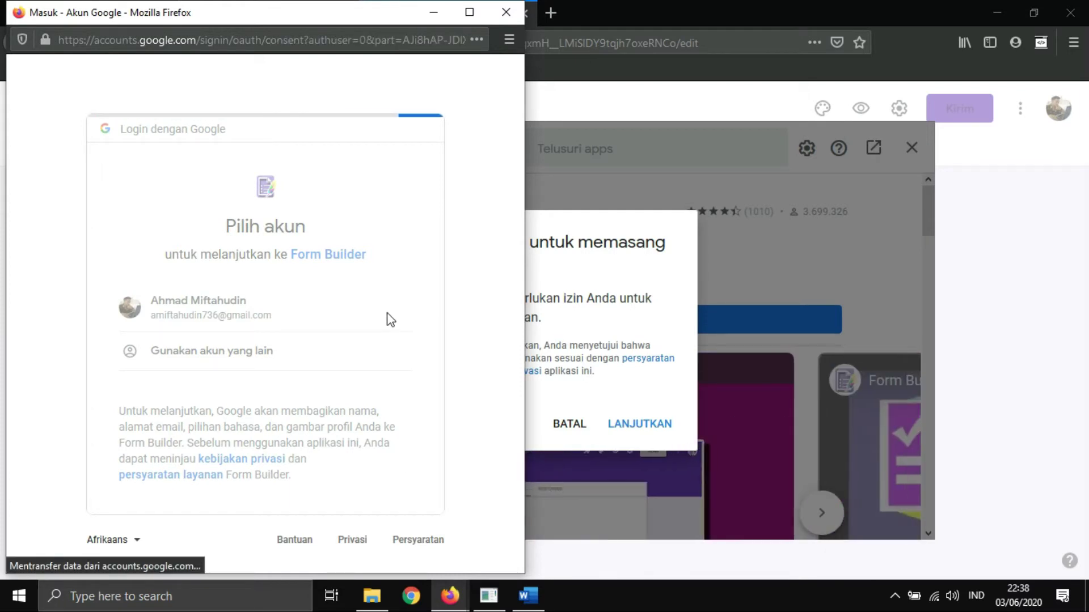
{"action": "scroll", "coordinate": [389, 321], "scroll_direction": "down", "scroll_amount": 2}
{"action": "scroll", "coordinate": [397, 342], "scroll_direction": "down", "scroll_amount": 8}
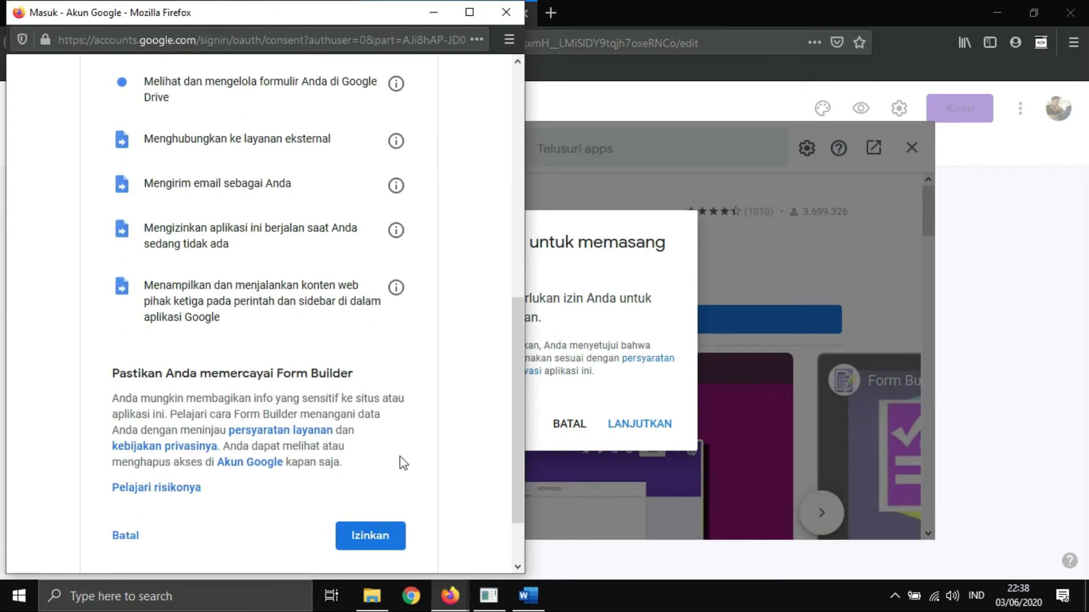
{"action": "left_click", "coordinate": [383, 535]}
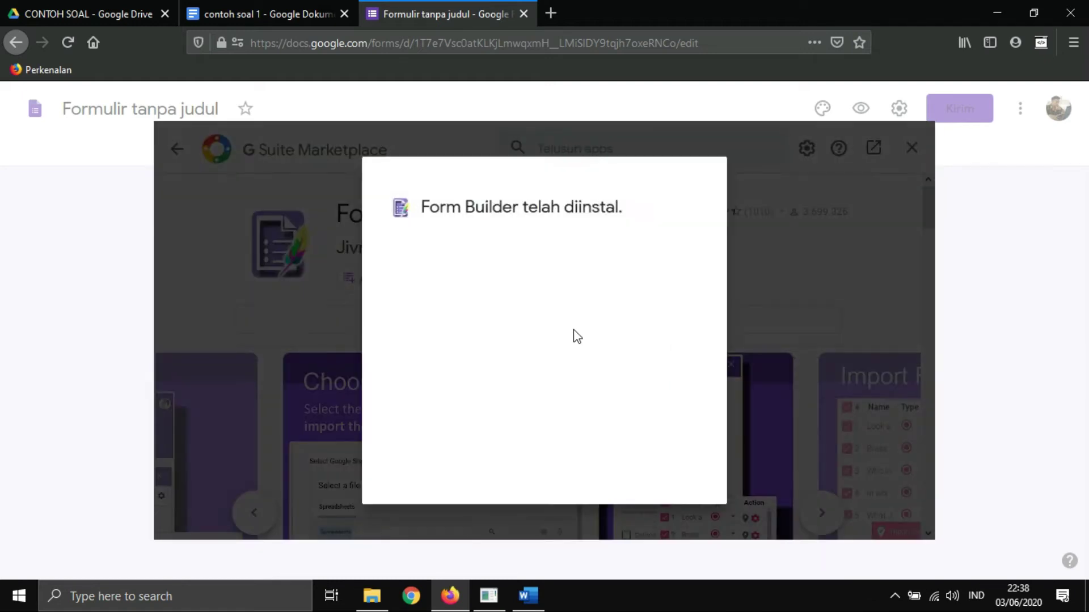
{"action": "left_click", "coordinate": [658, 474]}
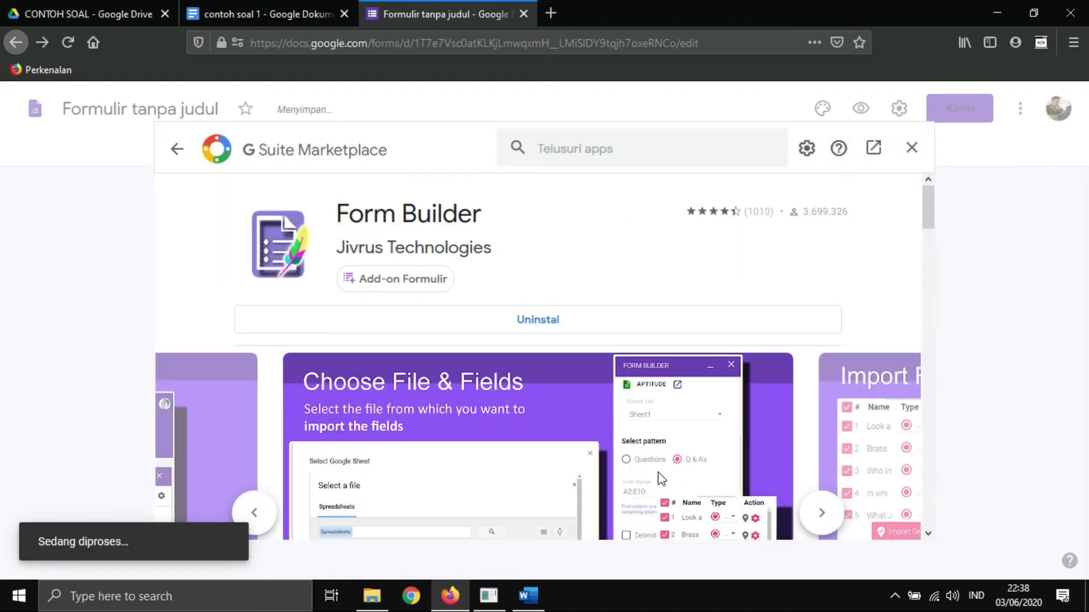
{"action": "left_click", "coordinate": [911, 148]}
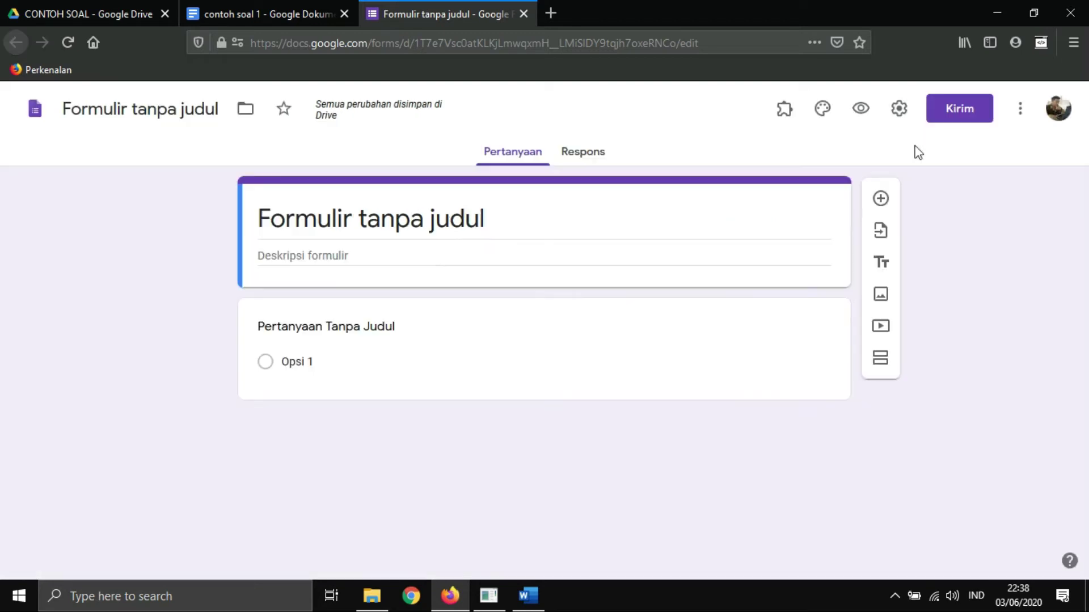
Launch the Form Builder add-on from the add-ons menu
{"action": "left_click", "coordinate": [792, 120]}
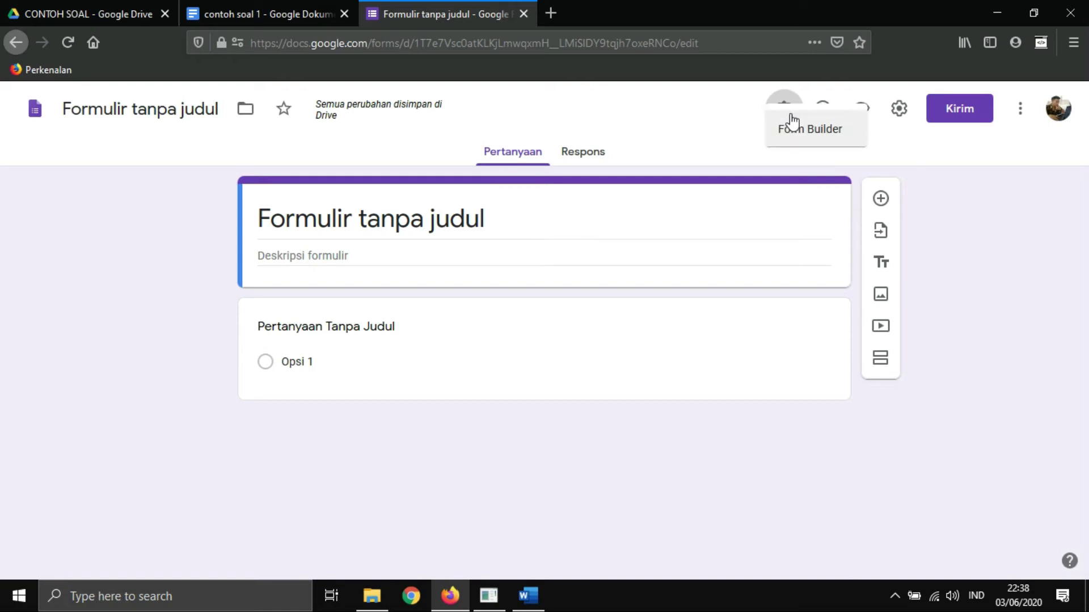
{"action": "left_click", "coordinate": [810, 153]}
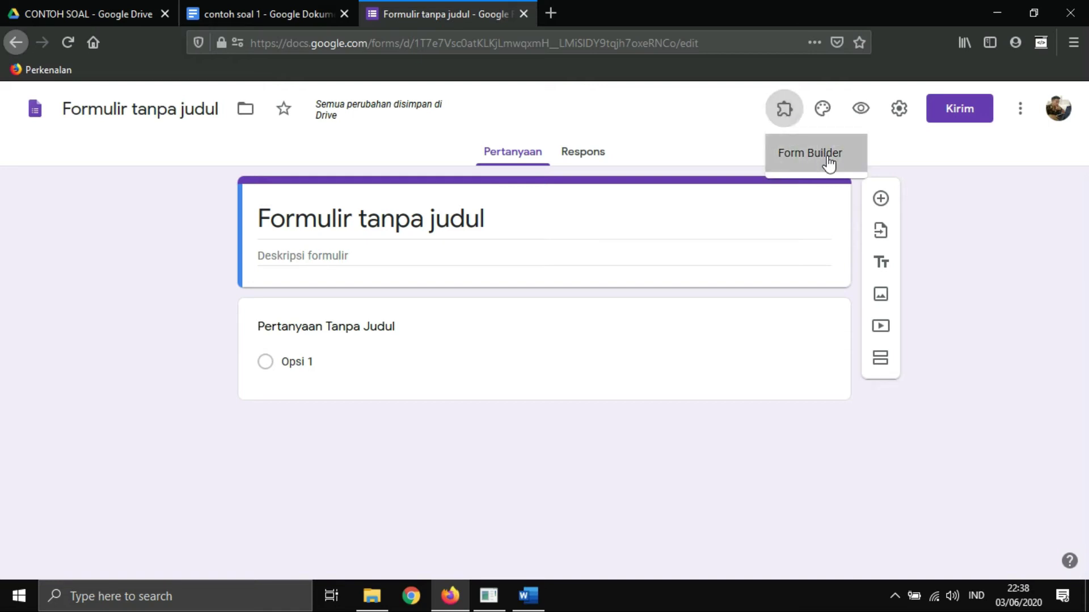
{"action": "left_click", "coordinate": [505, 180]}
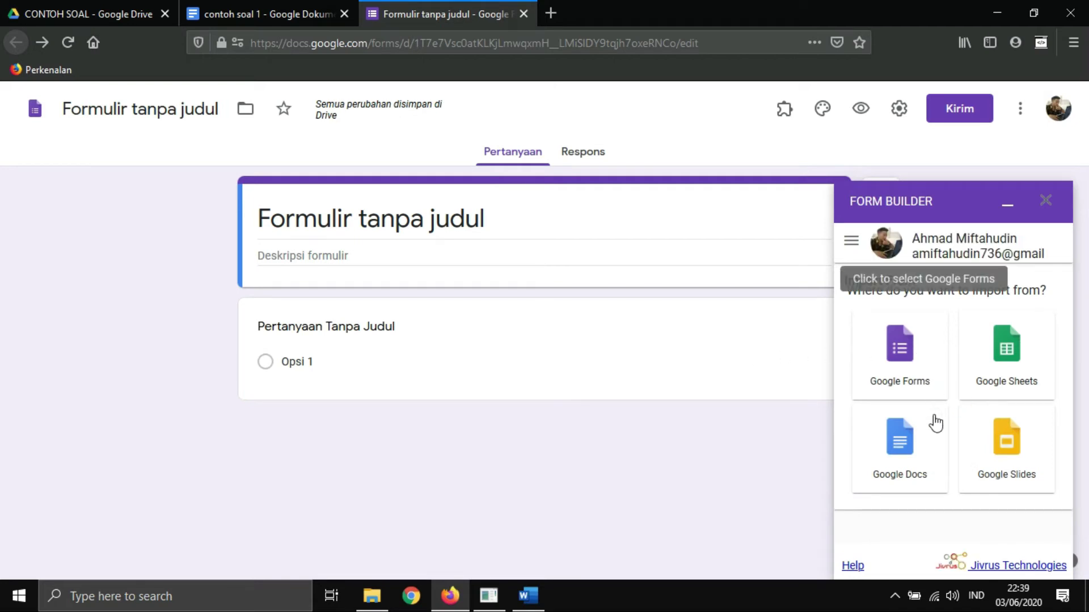
Choose Google Docs as the source and select the contoh soal 1 document
{"action": "left_click", "coordinate": [909, 463]}
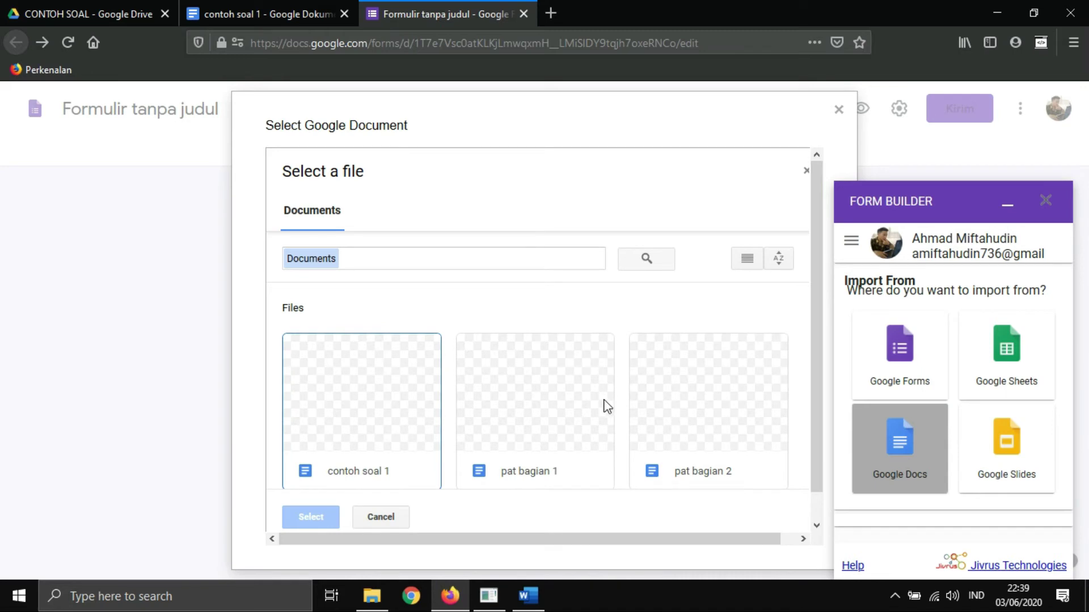
{"action": "scroll", "coordinate": [597, 393], "scroll_direction": "down", "scroll_amount": 2}
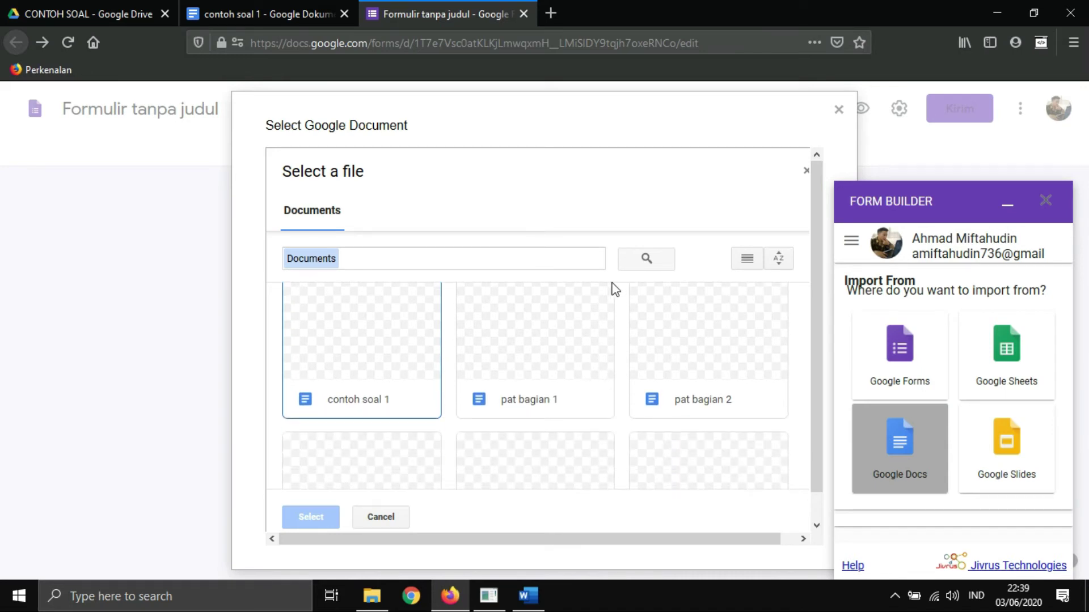
{"action": "left_click", "coordinate": [327, 365]}
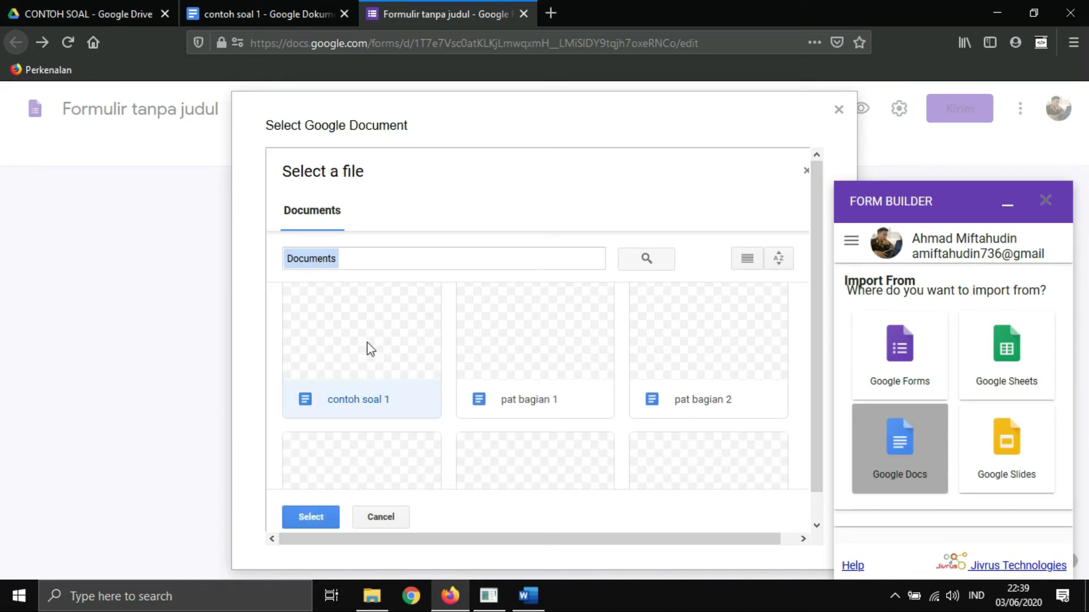
{"action": "left_click", "coordinate": [284, 14]}
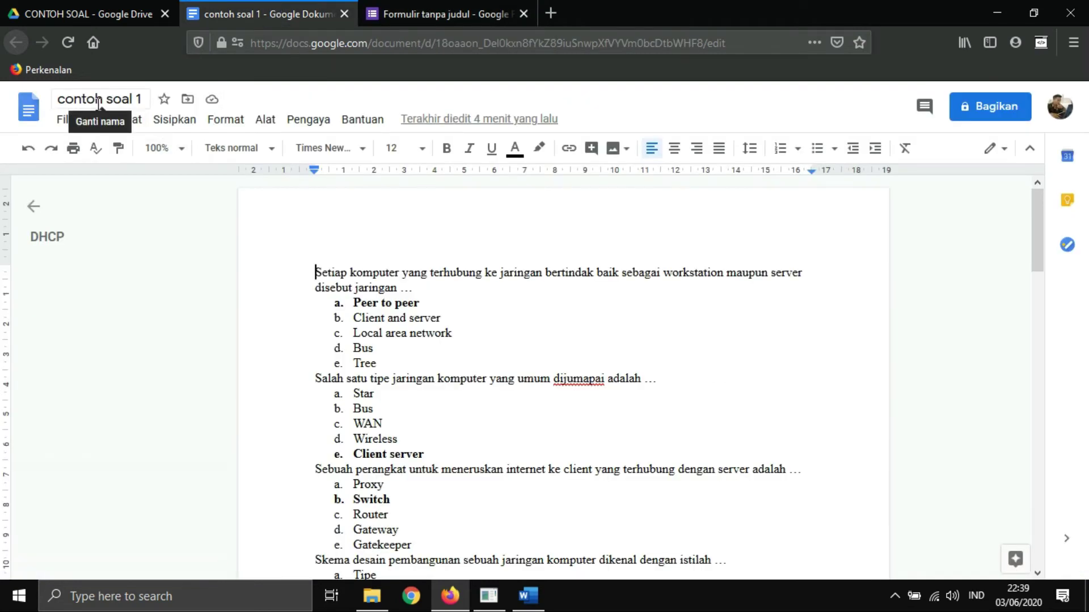
{"action": "left_click", "coordinate": [433, 7]}
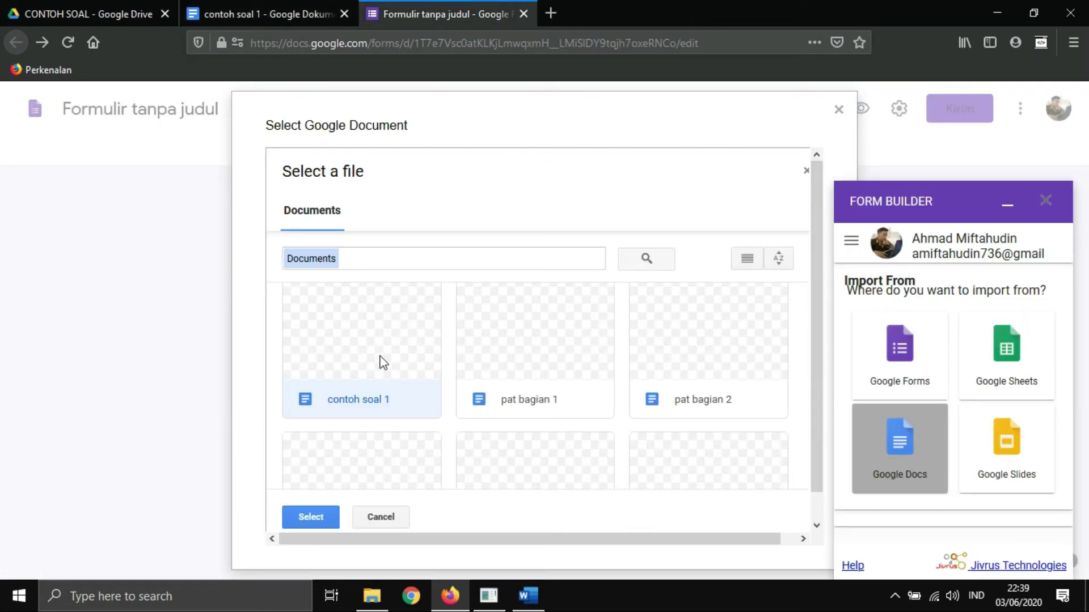
{"action": "left_click", "coordinate": [326, 520]}
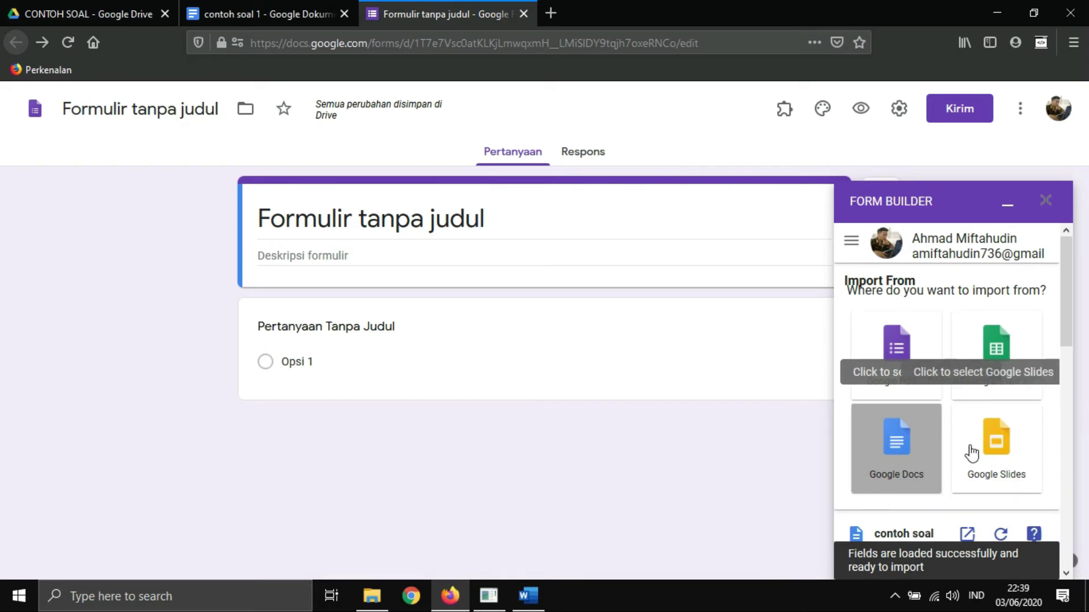
{"action": "scroll", "coordinate": [970, 453], "scroll_direction": "down", "scroll_amount": 3}
{"action": "scroll", "coordinate": [971, 451], "scroll_direction": "down", "scroll_amount": 3}
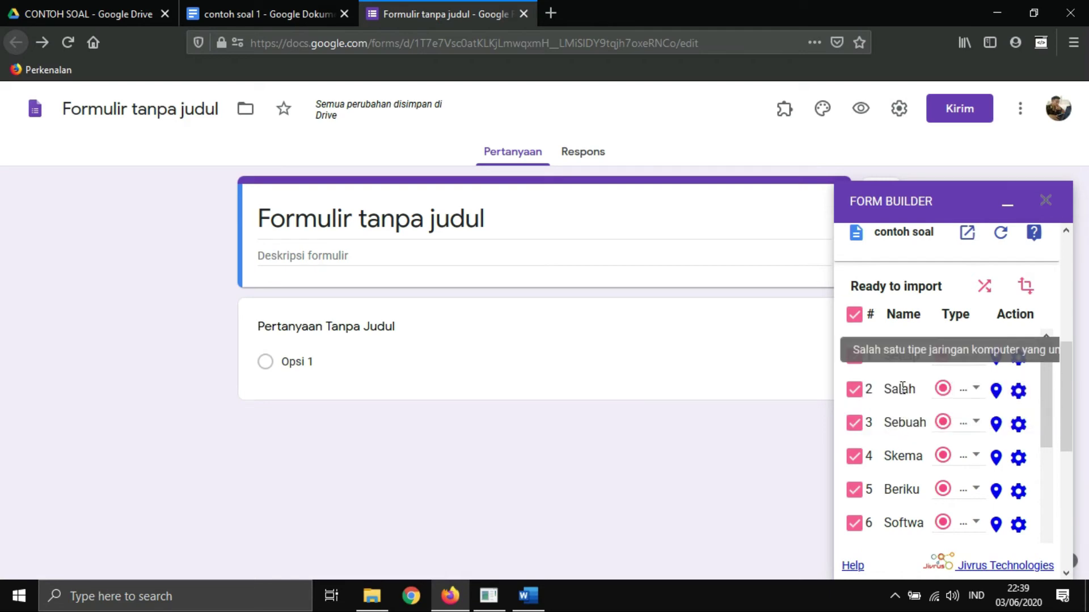
{"action": "left_click", "coordinate": [234, 6]}
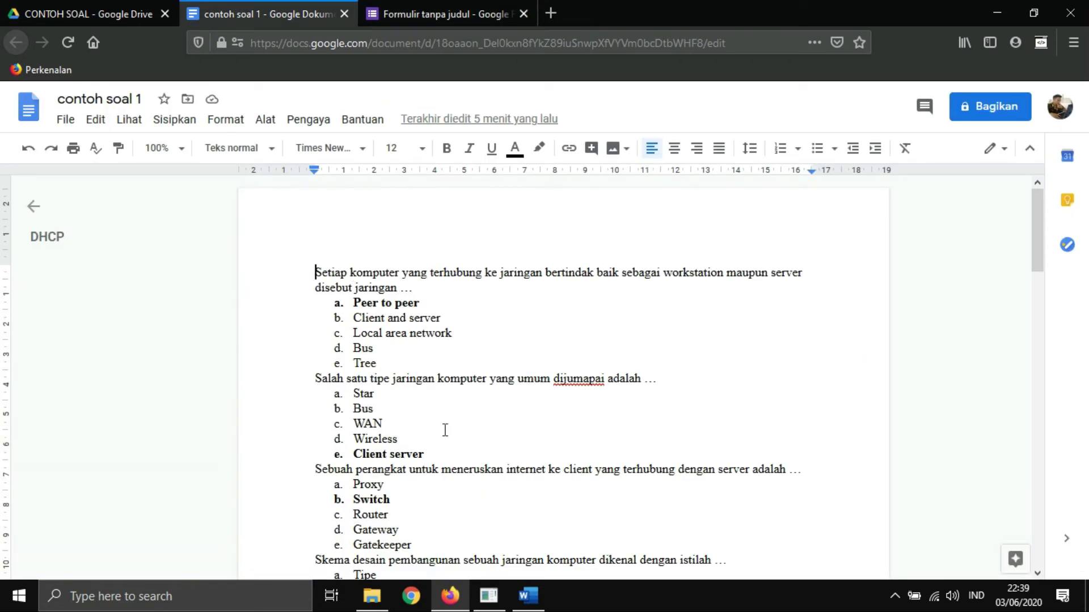
{"action": "scroll", "coordinate": [445, 430], "scroll_direction": "down", "scroll_amount": 3}
{"action": "scroll", "coordinate": [438, 382], "scroll_direction": "down", "scroll_amount": 4}
{"action": "left_click", "coordinate": [387, 7]}
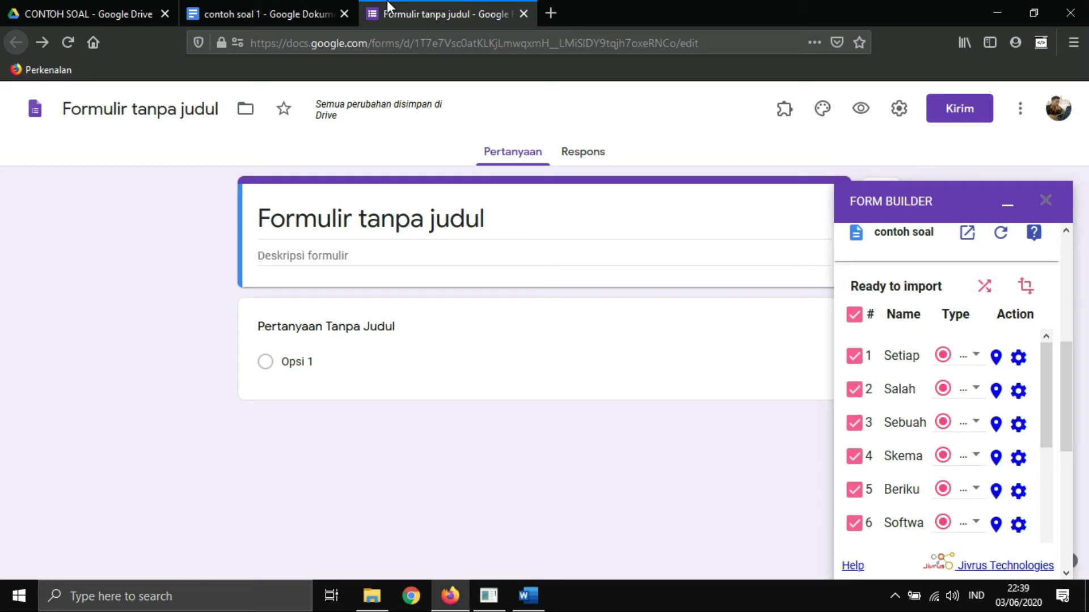
{"action": "scroll", "coordinate": [923, 426], "scroll_direction": "down", "scroll_amount": 1}
{"action": "scroll", "coordinate": [920, 422], "scroll_direction": "down", "scroll_amount": 3}
{"action": "scroll", "coordinate": [921, 422], "scroll_direction": "down", "scroll_amount": 2}
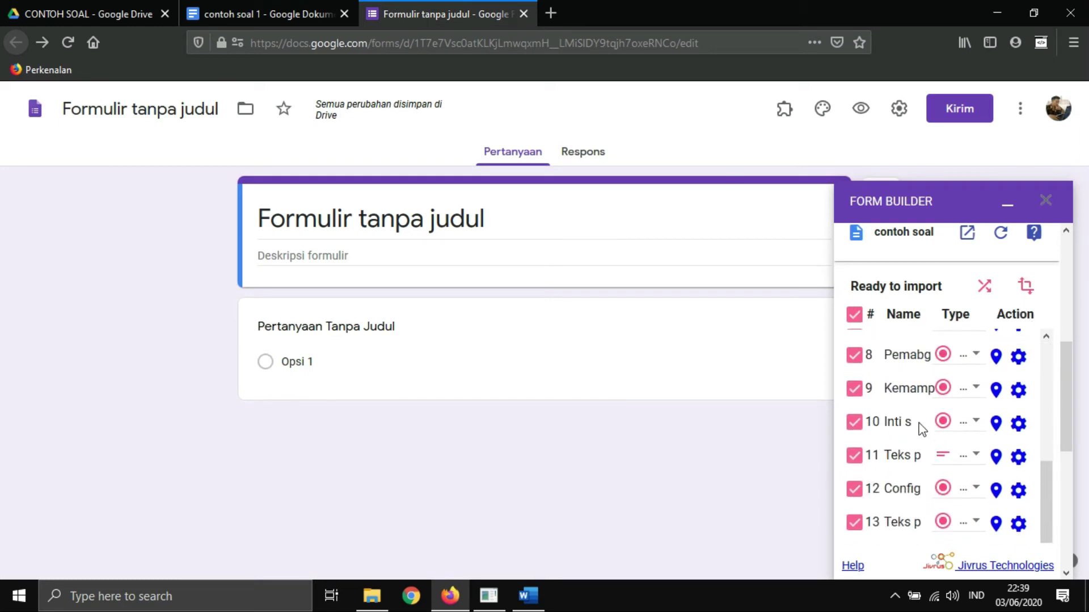
{"action": "scroll", "coordinate": [919, 455], "scroll_direction": "down", "scroll_amount": 3}
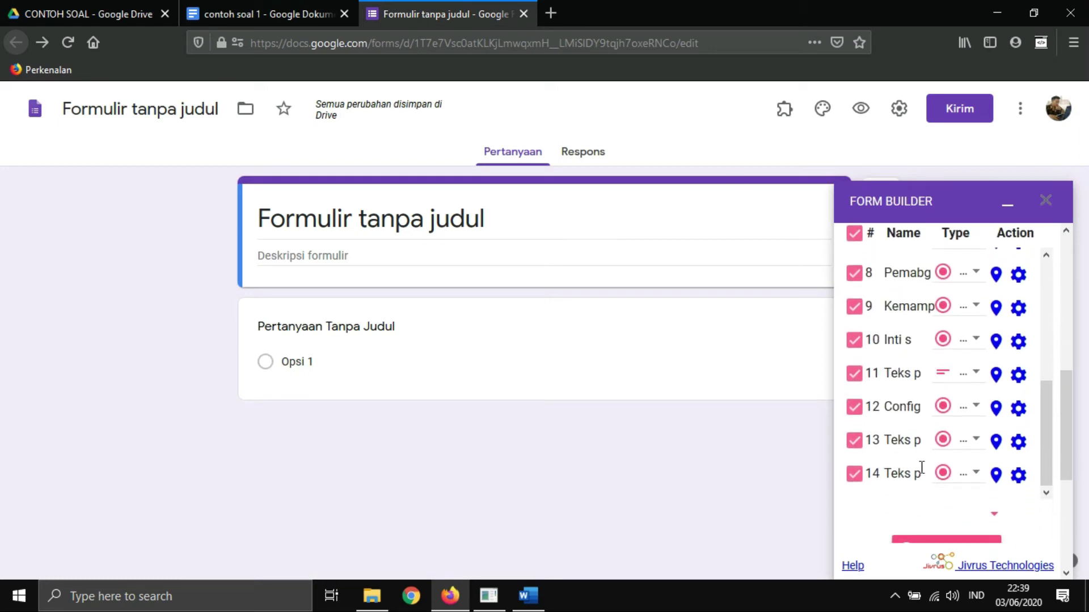
{"action": "scroll", "coordinate": [894, 434], "scroll_direction": "up", "scroll_amount": 5}
{"action": "scroll", "coordinate": [894, 434], "scroll_direction": "up", "scroll_amount": 1}
{"action": "scroll", "coordinate": [894, 434], "scroll_direction": "down", "scroll_amount": 6}
{"action": "scroll", "coordinate": [894, 434], "scroll_direction": "up", "scroll_amount": 5}
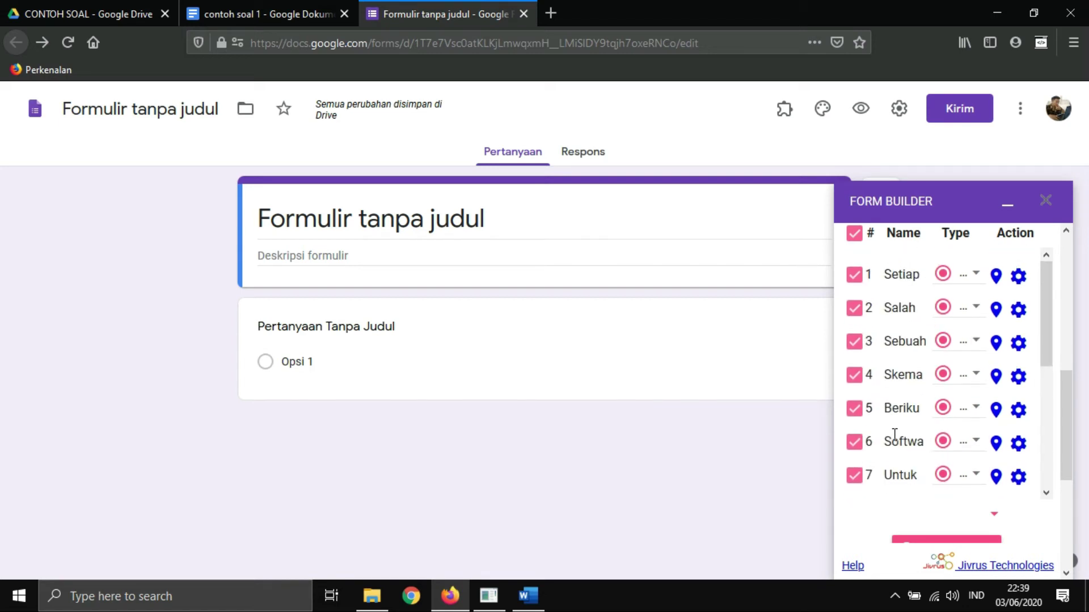
{"action": "left_click", "coordinate": [854, 275]}
{"action": "left_click", "coordinate": [855, 309]}
{"action": "left_click", "coordinate": [855, 342]}
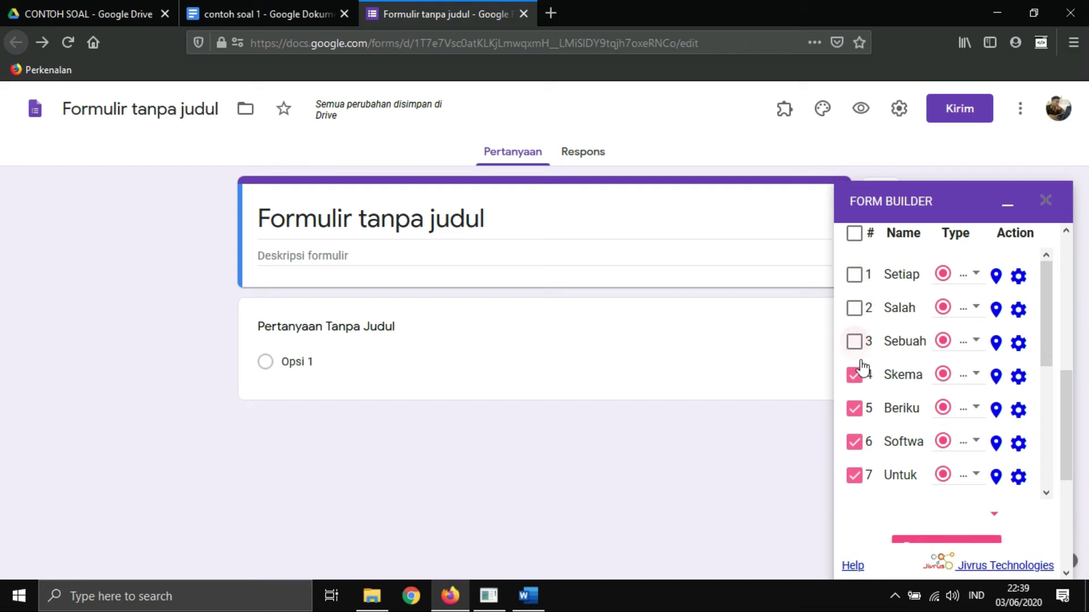
{"action": "left_click", "coordinate": [854, 375]}
{"action": "left_click", "coordinate": [856, 376]}
{"action": "left_click", "coordinate": [855, 343]}
{"action": "left_click", "coordinate": [855, 309]}
{"action": "left_click", "coordinate": [855, 277]}
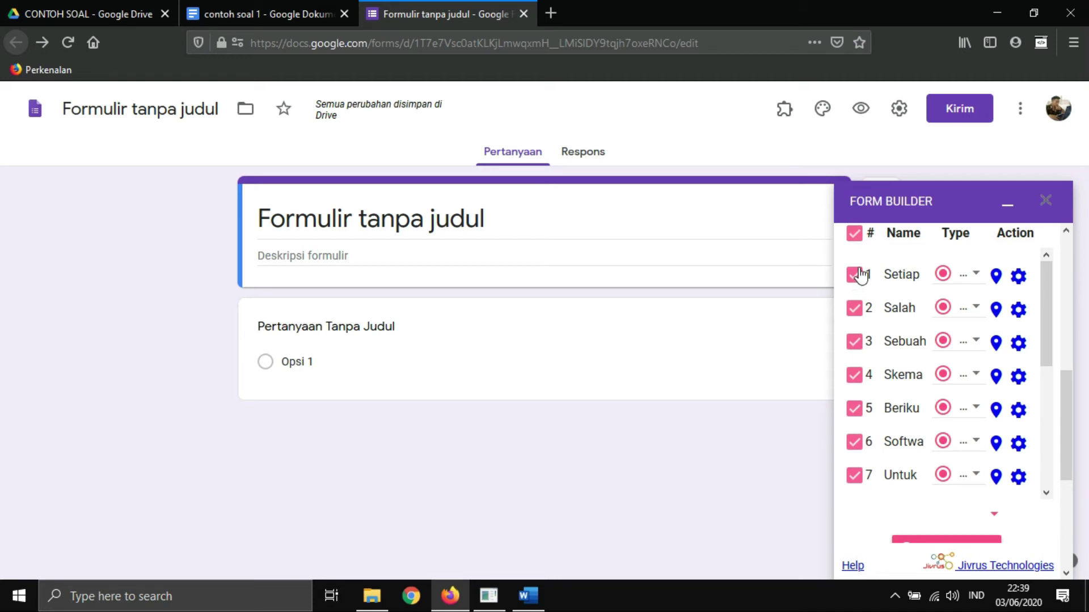
{"action": "left_click", "coordinate": [855, 238]}
{"action": "left_click", "coordinate": [855, 238]}
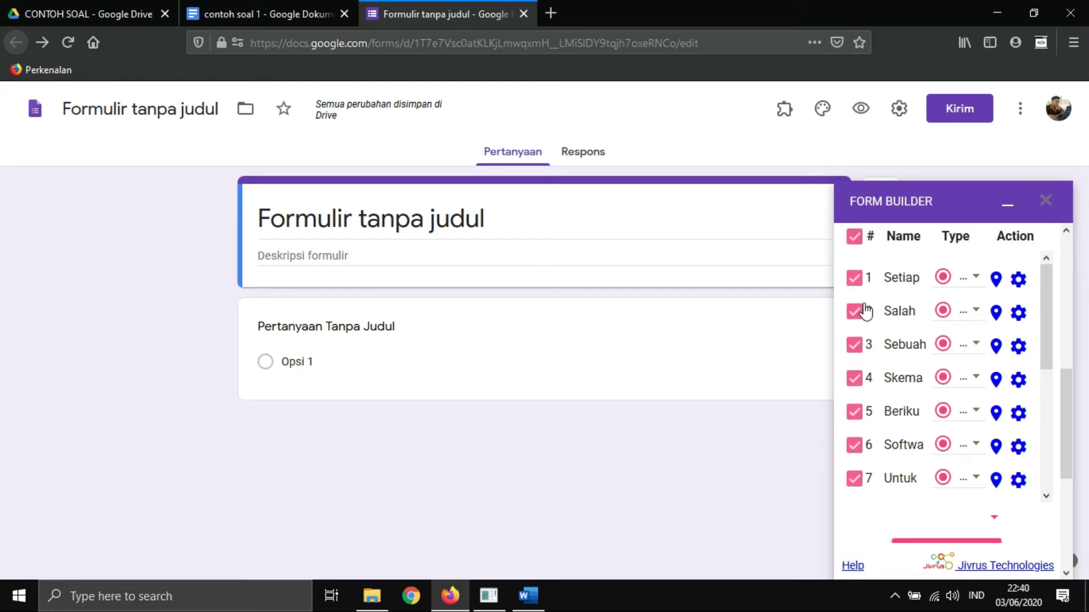
{"action": "scroll", "coordinate": [864, 311], "scroll_direction": "up", "scroll_amount": 3}
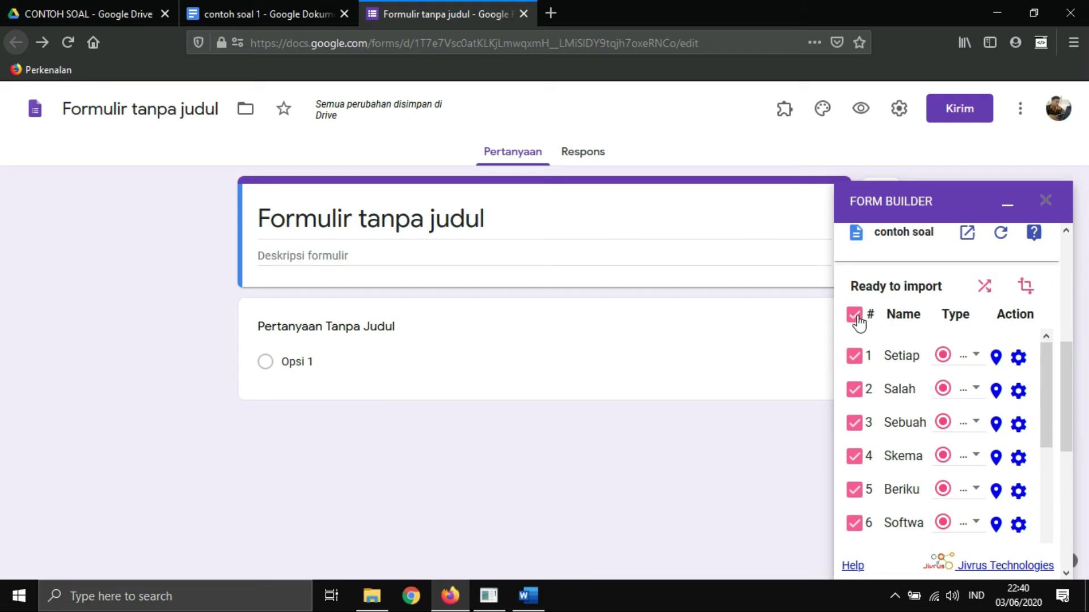
{"action": "left_click", "coordinate": [859, 322]}
{"action": "left_click", "coordinate": [859, 322]}
{"action": "scroll", "coordinate": [959, 442], "scroll_direction": "down", "scroll_amount": 3}
{"action": "scroll", "coordinate": [972, 499], "scroll_direction": "down", "scroll_amount": 2}
{"action": "scroll", "coordinate": [972, 487], "scroll_direction": "down", "scroll_amount": 3}
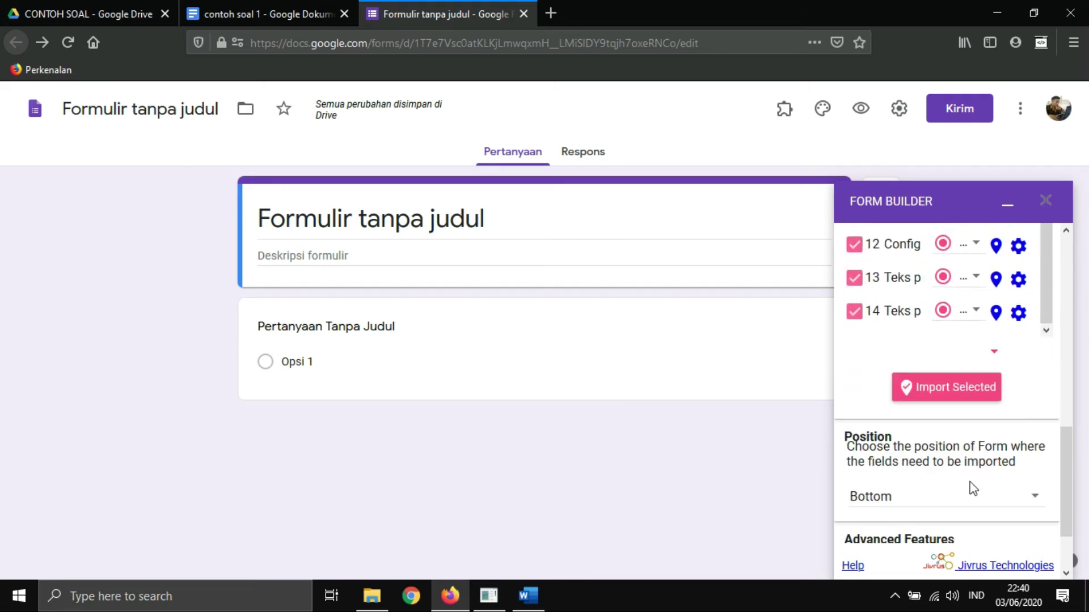
{"action": "left_click", "coordinate": [945, 389]}
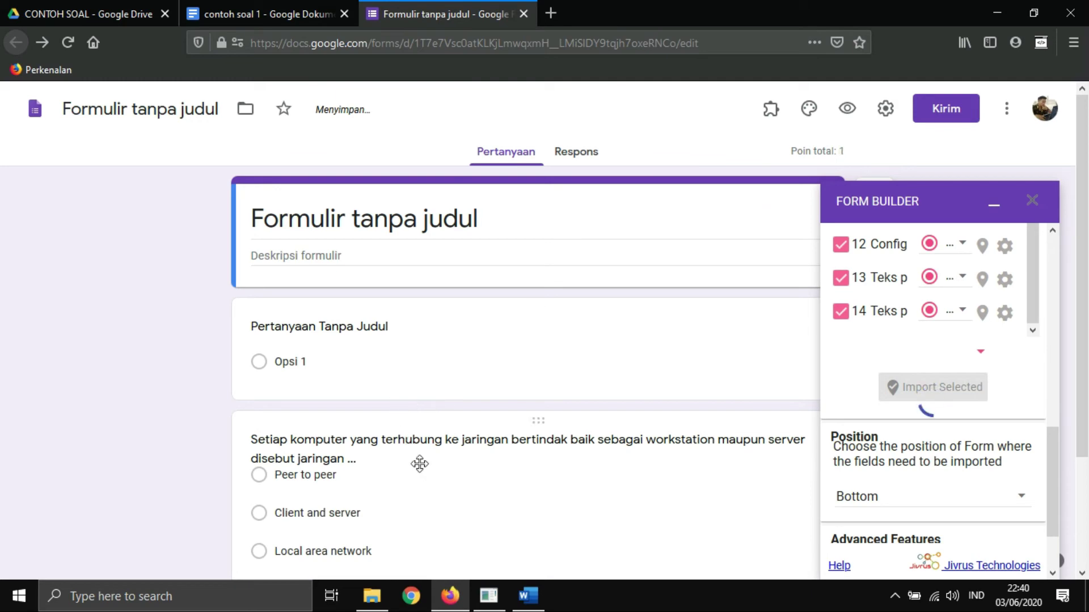
Scroll through the newly imported quiz questions to check them
{"action": "scroll", "coordinate": [455, 449], "scroll_direction": "down", "scroll_amount": 4}
{"action": "scroll", "coordinate": [456, 449], "scroll_direction": "down", "scroll_amount": 3}
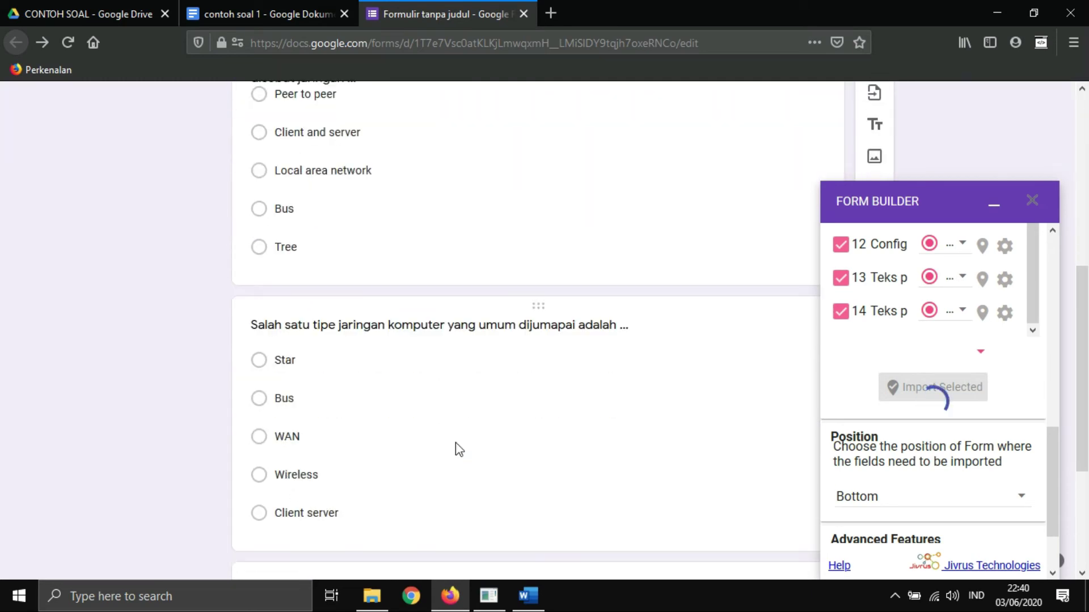
{"action": "scroll", "coordinate": [434, 406], "scroll_direction": "down", "scroll_amount": 4}
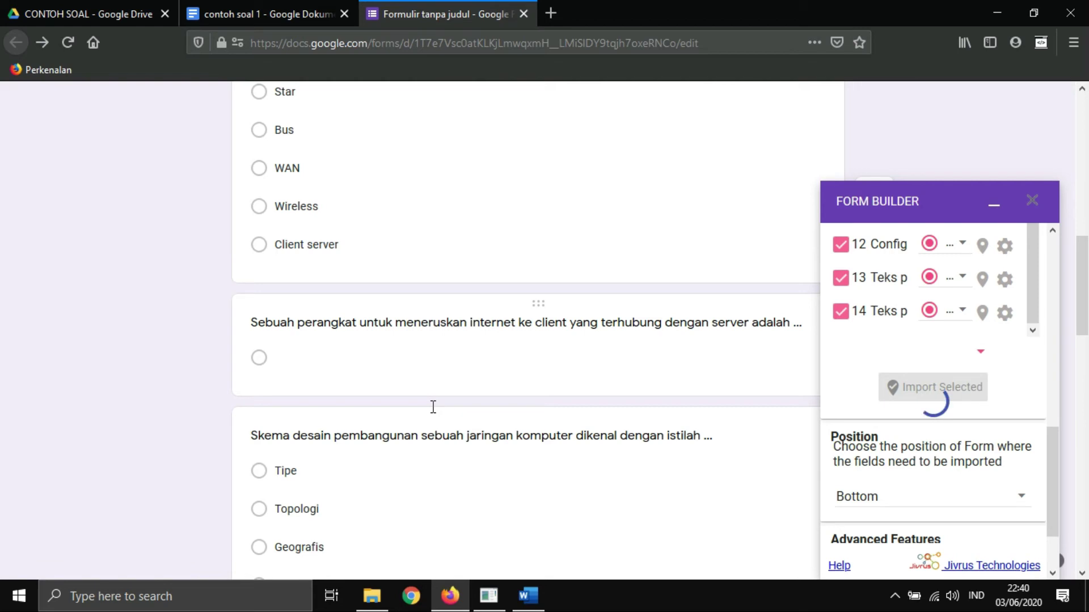
{"action": "scroll", "coordinate": [433, 407], "scroll_direction": "down", "scroll_amount": 5}
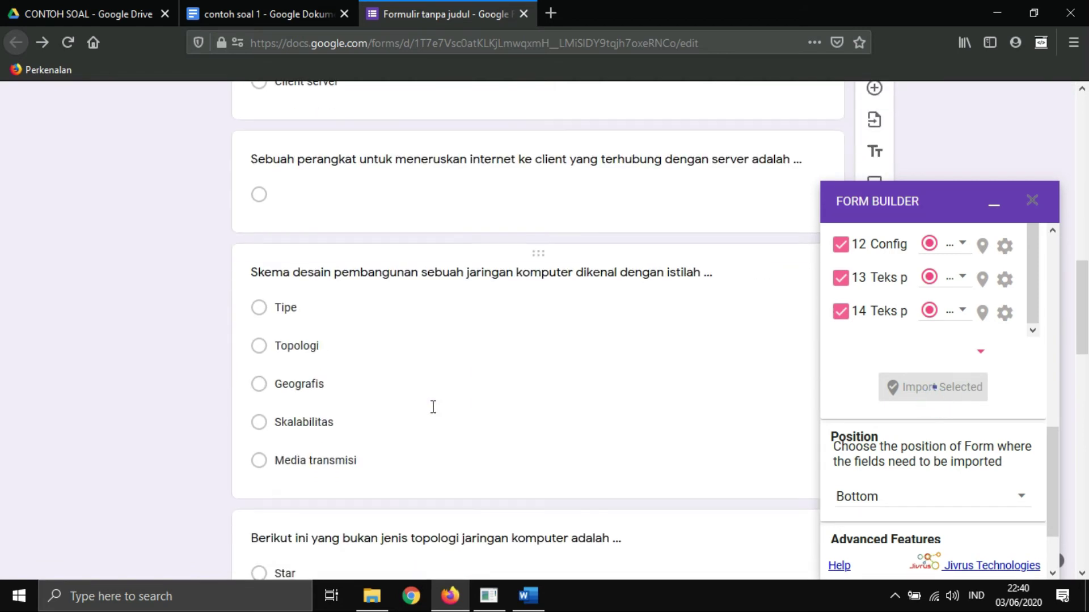
{"action": "scroll", "coordinate": [433, 407], "scroll_direction": "down", "scroll_amount": 2}
{"action": "scroll", "coordinate": [433, 406], "scroll_direction": "down", "scroll_amount": 3}
{"action": "scroll", "coordinate": [433, 407], "scroll_direction": "down", "scroll_amount": 3}
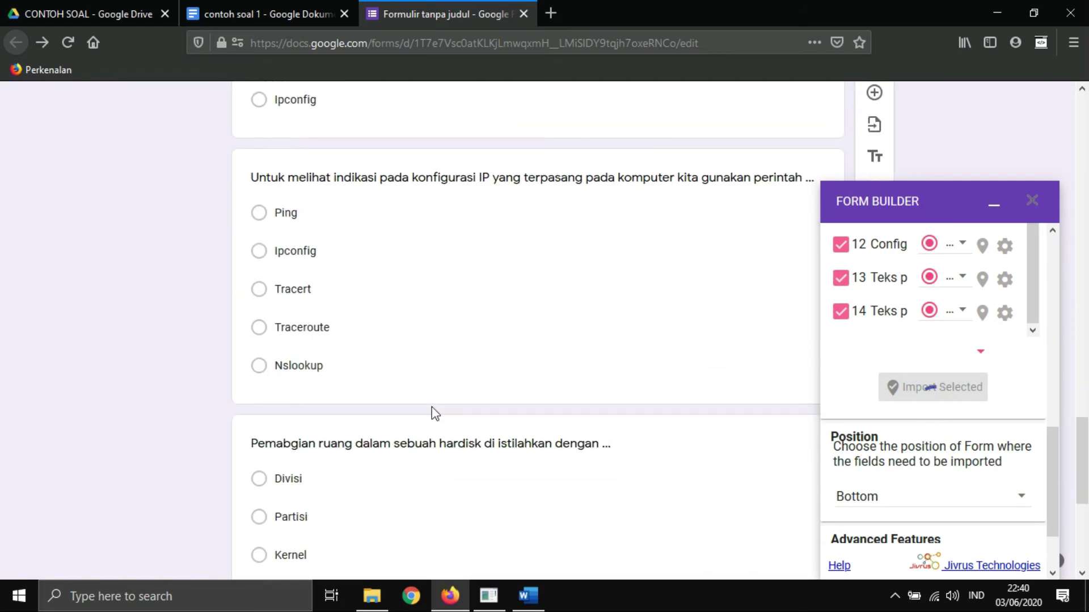
{"action": "scroll", "coordinate": [434, 409], "scroll_direction": "down", "scroll_amount": 3}
{"action": "scroll", "coordinate": [433, 412], "scroll_direction": "down", "scroll_amount": 2}
{"action": "scroll", "coordinate": [433, 413], "scroll_direction": "down", "scroll_amount": 2}
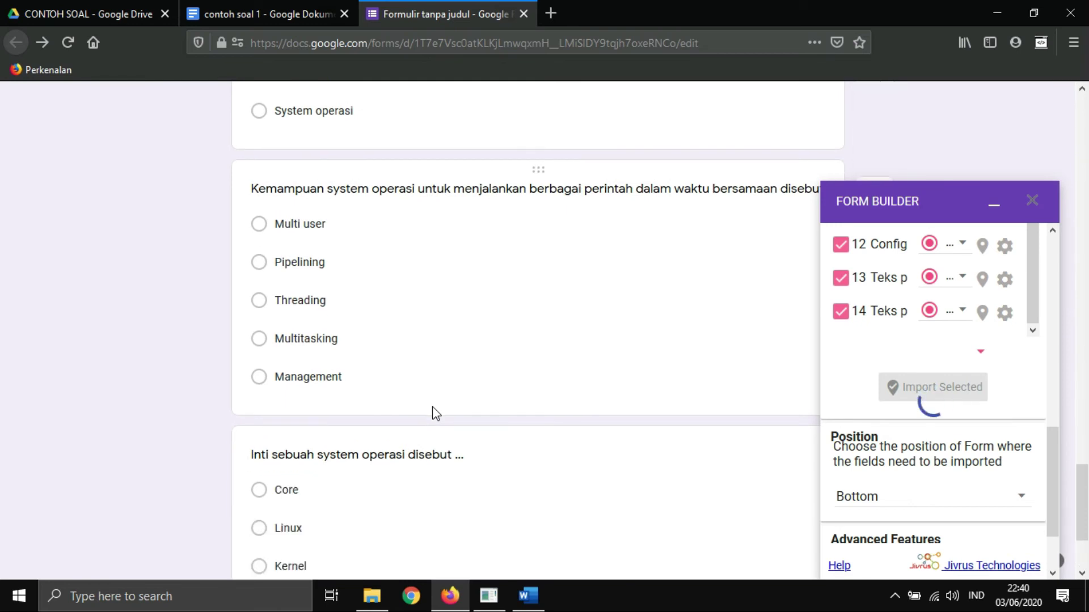
{"action": "scroll", "coordinate": [434, 413], "scroll_direction": "down", "scroll_amount": 2}
{"action": "scroll", "coordinate": [434, 408], "scroll_direction": "down", "scroll_amount": 2}
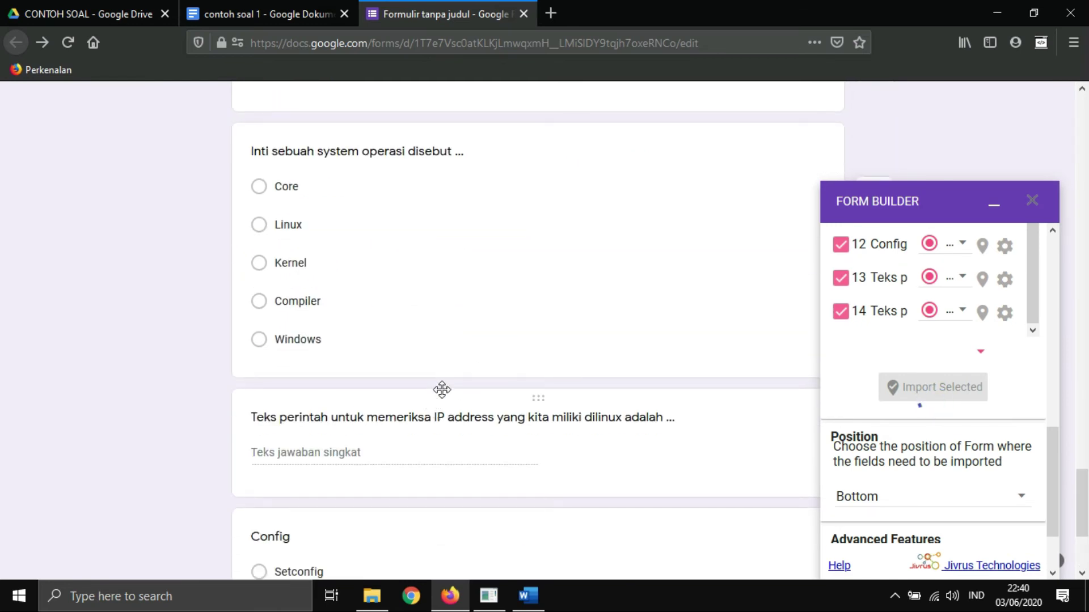
{"action": "scroll", "coordinate": [444, 390], "scroll_direction": "down", "scroll_amount": 2}
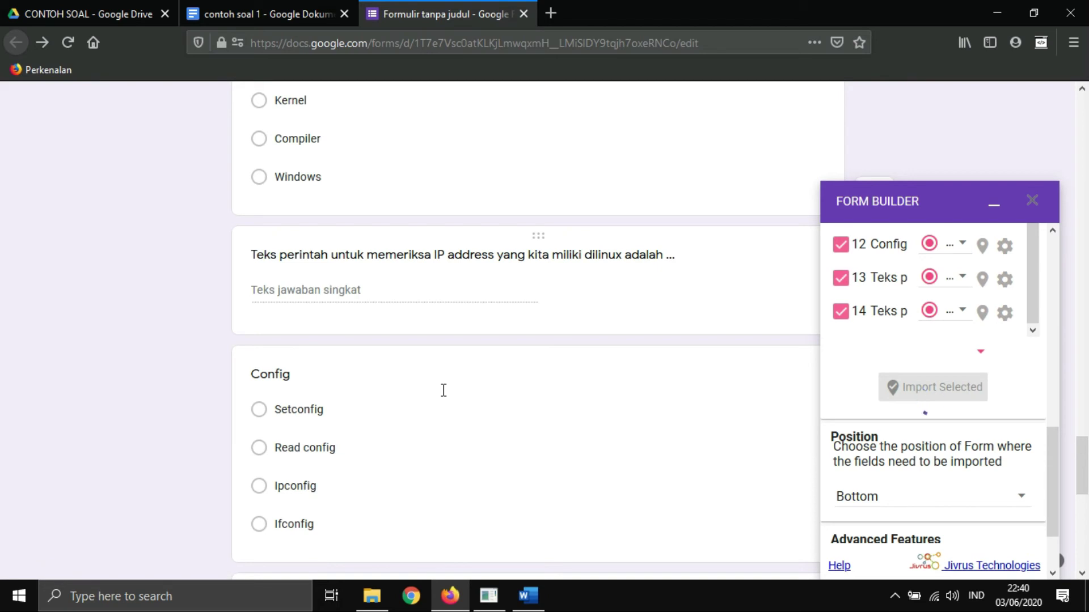
{"action": "scroll", "coordinate": [443, 391], "scroll_direction": "down", "scroll_amount": 2}
{"action": "scroll", "coordinate": [443, 390], "scroll_direction": "down", "scroll_amount": 2}
{"action": "scroll", "coordinate": [444, 390], "scroll_direction": "down", "scroll_amount": 3}
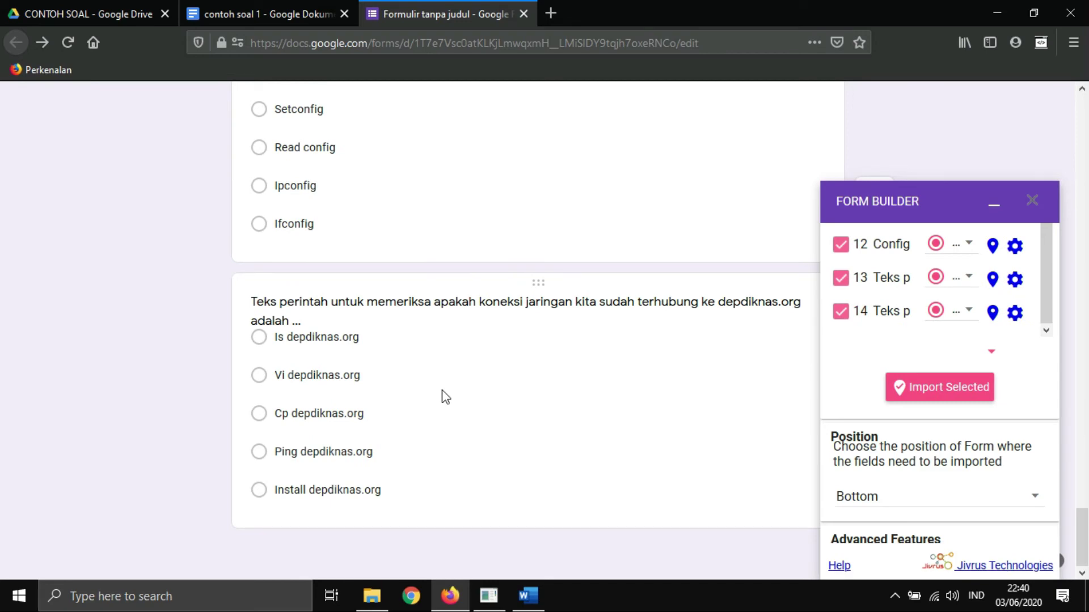
{"action": "scroll", "coordinate": [443, 394], "scroll_direction": "up", "scroll_amount": 5}
{"action": "scroll", "coordinate": [442, 392], "scroll_direction": "up", "scroll_amount": 5}
{"action": "scroll", "coordinate": [442, 390], "scroll_direction": "up", "scroll_amount": 5}
{"action": "scroll", "coordinate": [440, 390], "scroll_direction": "up", "scroll_amount": 5}
{"action": "scroll", "coordinate": [436, 390], "scroll_direction": "up", "scroll_amount": 5}
{"action": "scroll", "coordinate": [435, 390], "scroll_direction": "up", "scroll_amount": 5}
{"action": "scroll", "coordinate": [435, 390], "scroll_direction": "up", "scroll_amount": 5}
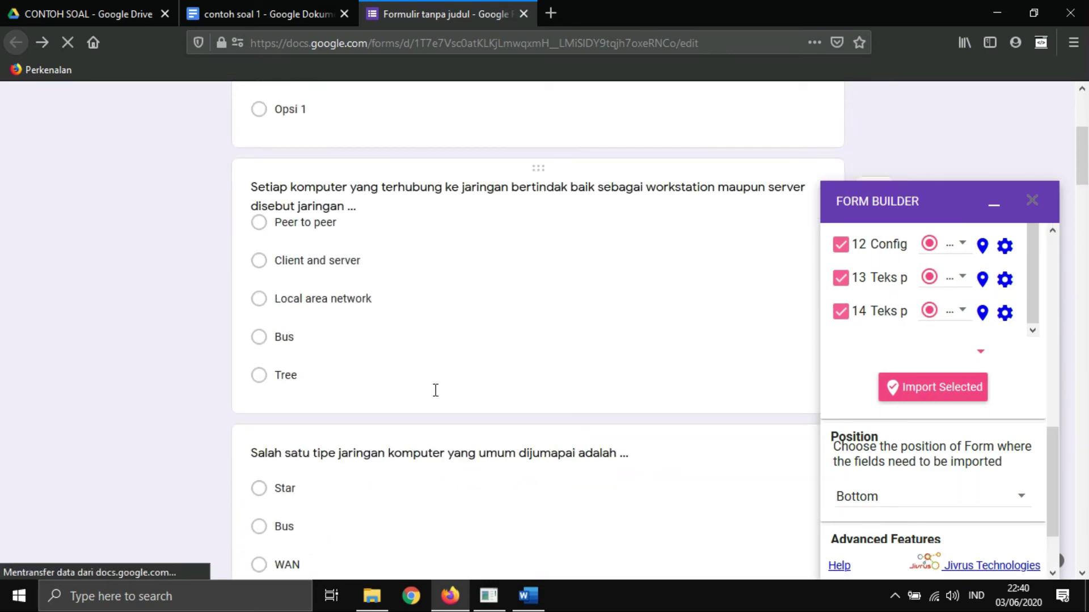
{"action": "scroll", "coordinate": [435, 390], "scroll_direction": "up", "scroll_amount": 1}
{"action": "scroll", "coordinate": [435, 389], "scroll_direction": "up", "scroll_amount": 10}
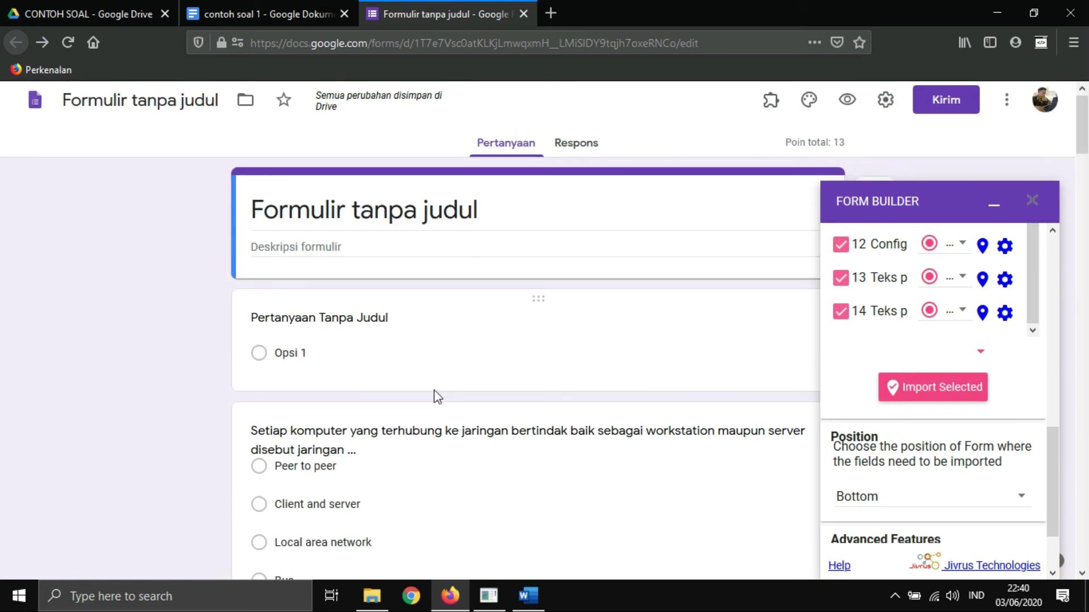
{"action": "scroll", "coordinate": [434, 392], "scroll_direction": "down", "scroll_amount": 5}
{"action": "scroll", "coordinate": [435, 395], "scroll_direction": "down", "scroll_amount": 7}
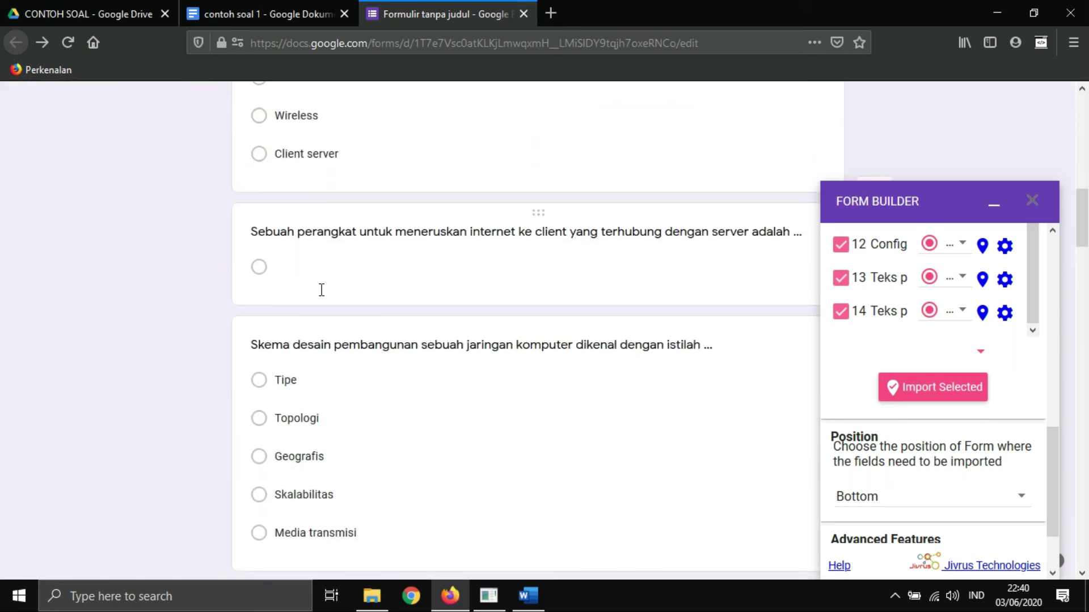
Inspect the 'Sebuah perangkat' question, then close the Form Builder panel
{"action": "left_click", "coordinate": [318, 280]}
{"action": "left_click", "coordinate": [640, 384]}
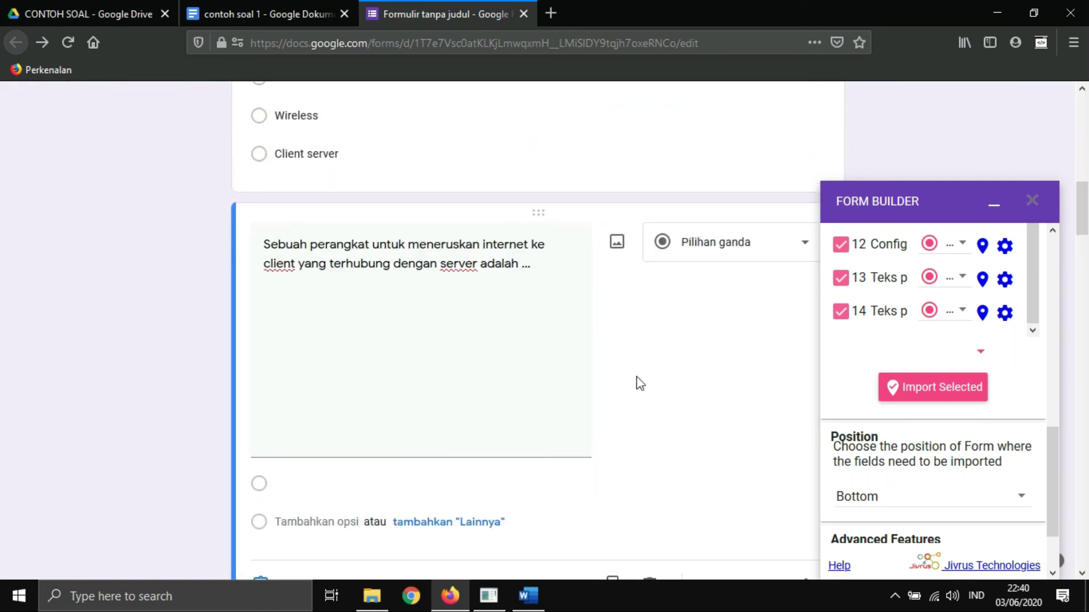
{"action": "left_click", "coordinate": [461, 391]}
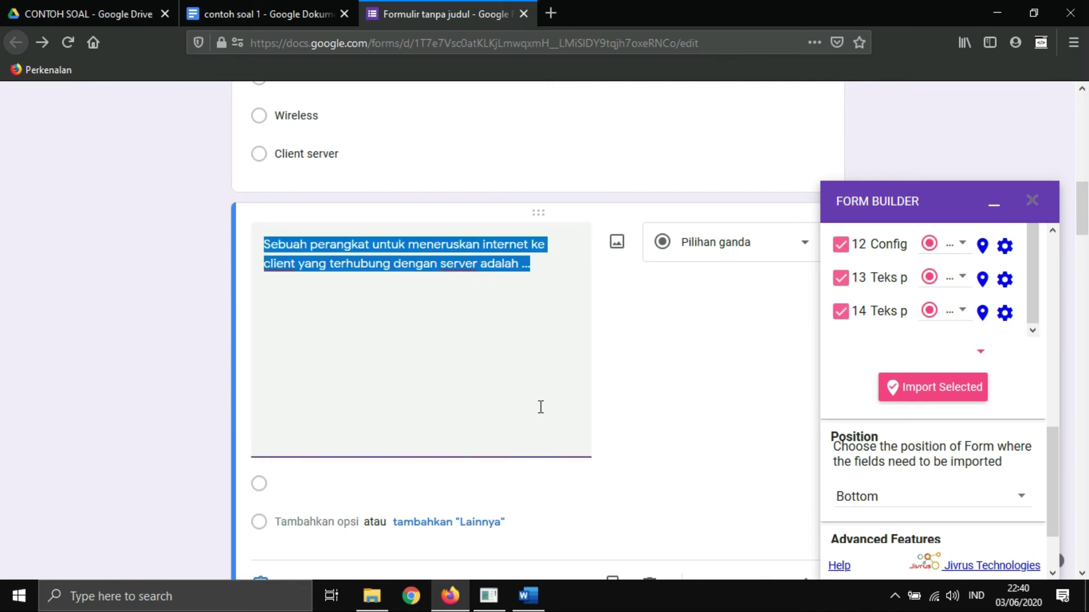
{"action": "left_click", "coordinate": [615, 413]}
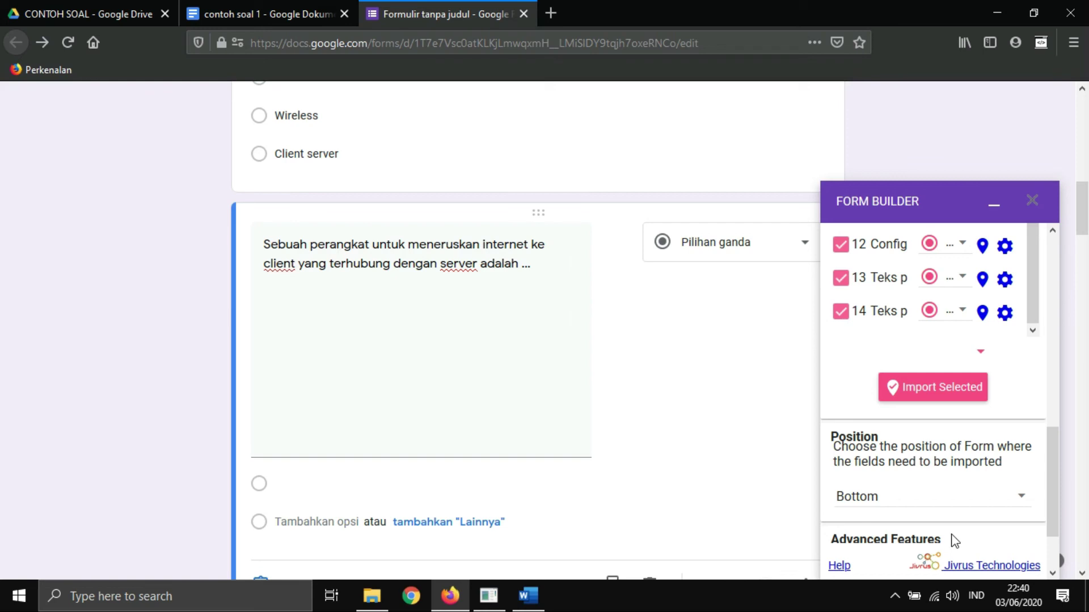
{"action": "left_click", "coordinate": [1032, 202]}
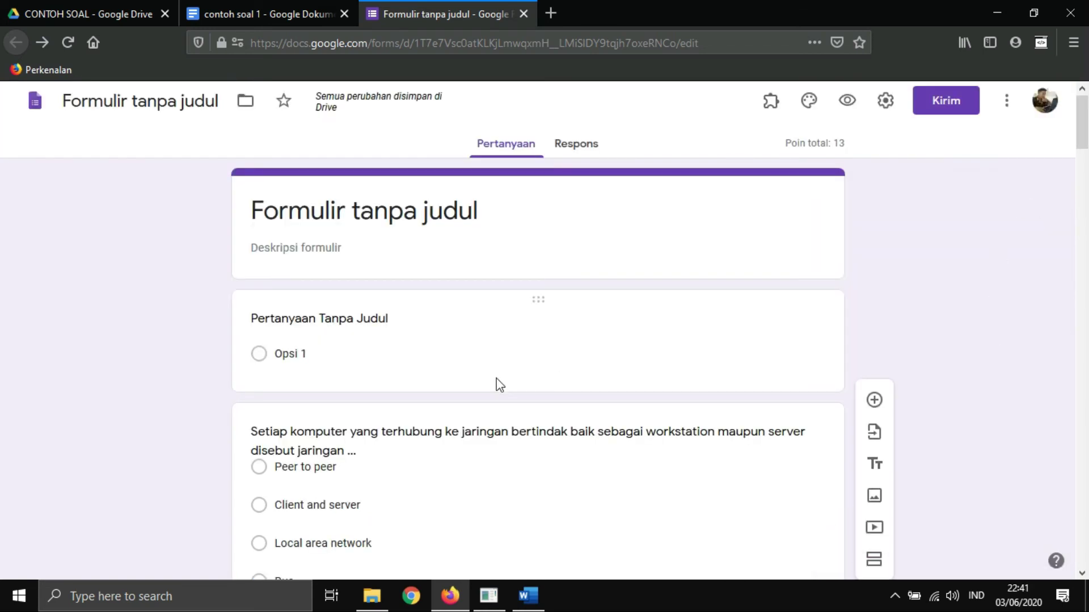
{"action": "scroll", "coordinate": [495, 379], "scroll_direction": "down", "scroll_amount": 3}
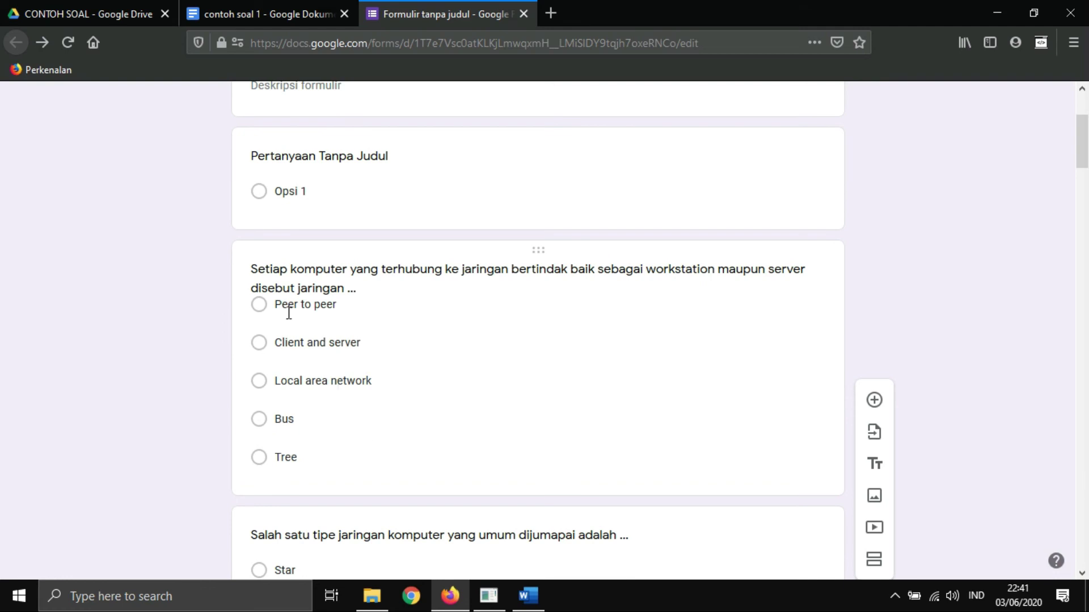
{"action": "scroll", "coordinate": [289, 312], "scroll_direction": "down", "scroll_amount": 4}
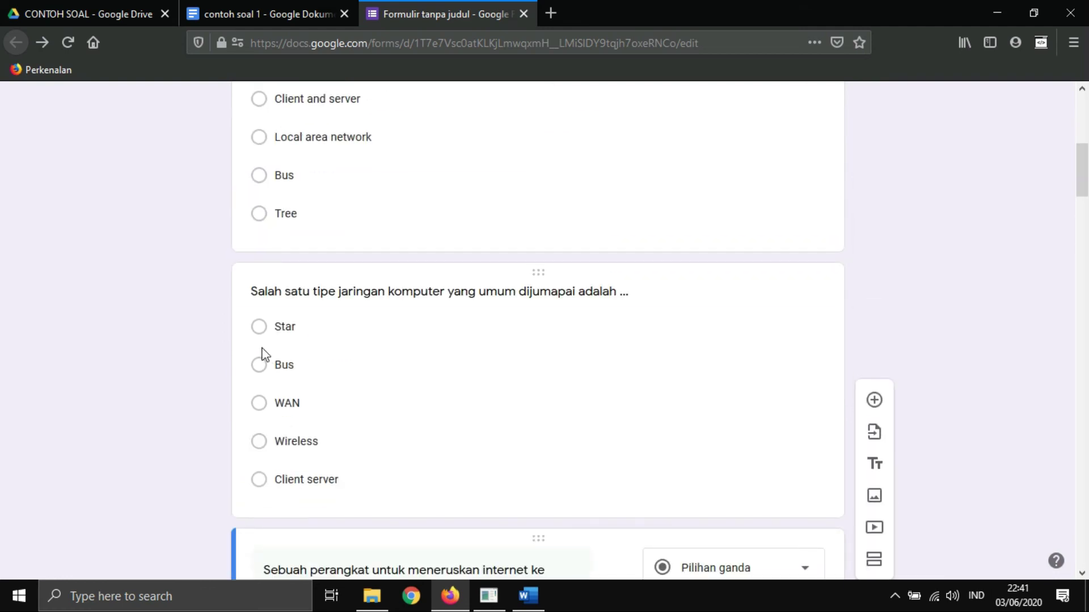
{"action": "scroll", "coordinate": [260, 357], "scroll_direction": "down", "scroll_amount": 2}
{"action": "scroll", "coordinate": [260, 357], "scroll_direction": "down", "scroll_amount": 5}
{"action": "scroll", "coordinate": [262, 358], "scroll_direction": "down", "scroll_amount": 5}
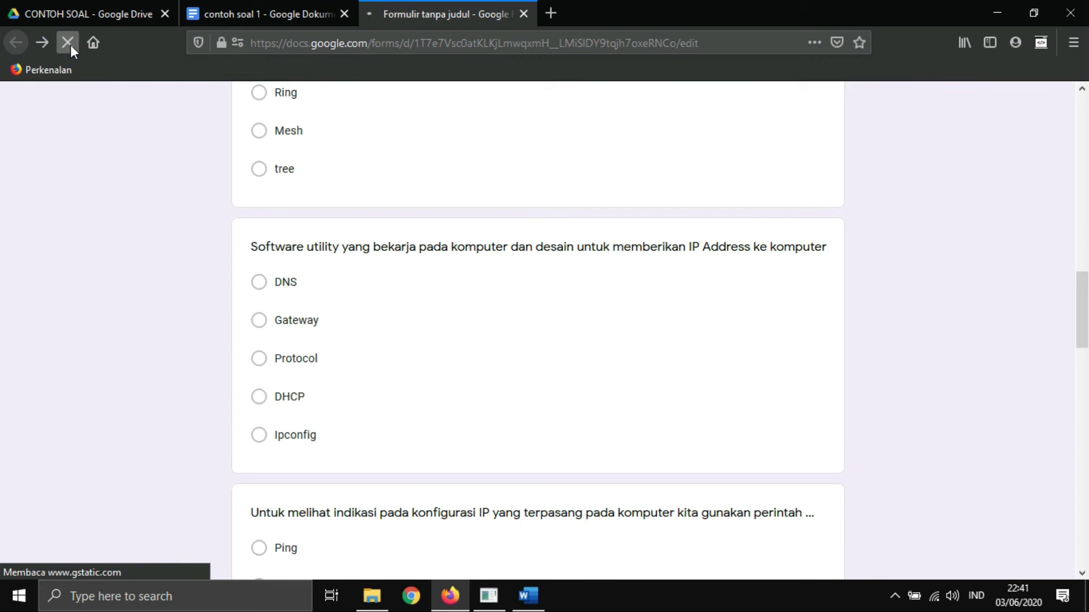
{"action": "scroll", "coordinate": [374, 290], "scroll_direction": "up", "scroll_amount": 3}
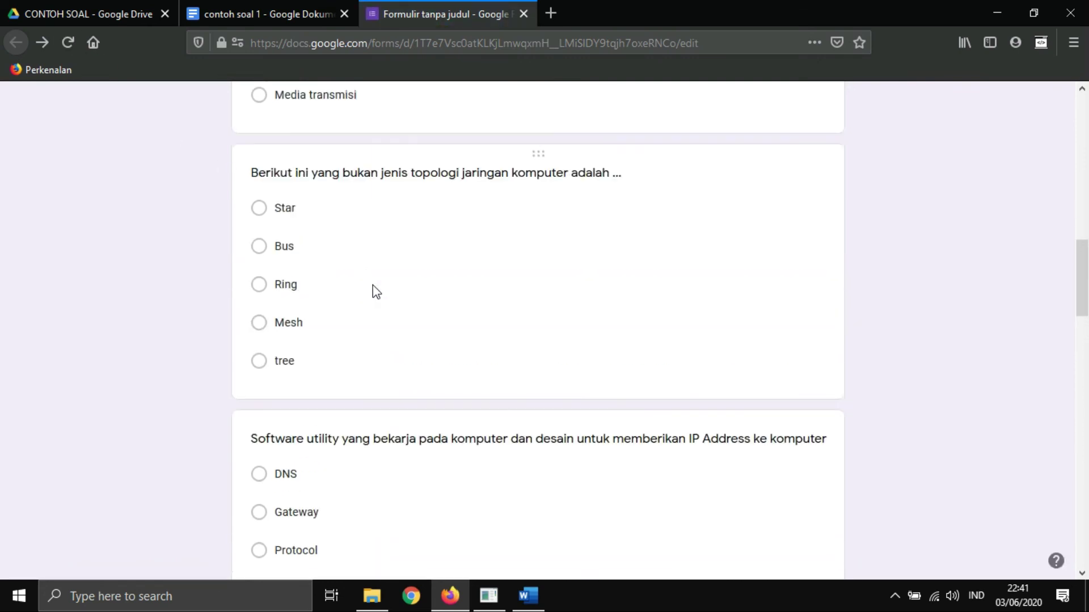
{"action": "scroll", "coordinate": [374, 291], "scroll_direction": "up", "scroll_amount": 4}
{"action": "scroll", "coordinate": [374, 290], "scroll_direction": "up", "scroll_amount": 5}
{"action": "scroll", "coordinate": [377, 292], "scroll_direction": "up", "scroll_amount": 3}
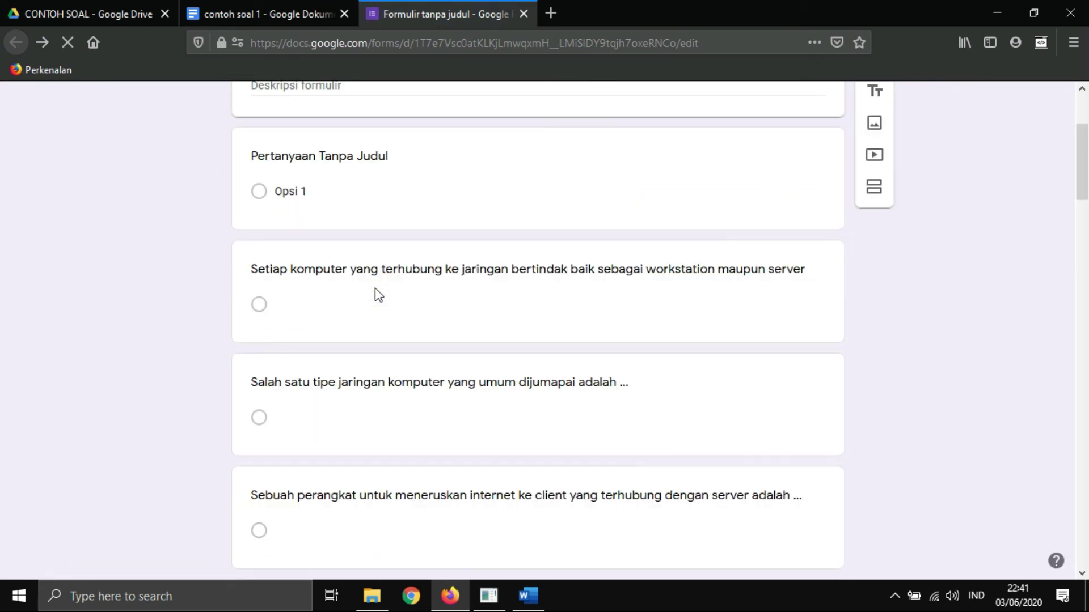
{"action": "scroll", "coordinate": [375, 288], "scroll_direction": "up", "scroll_amount": 1}
{"action": "scroll", "coordinate": [375, 292], "scroll_direction": "up", "scroll_amount": 2}
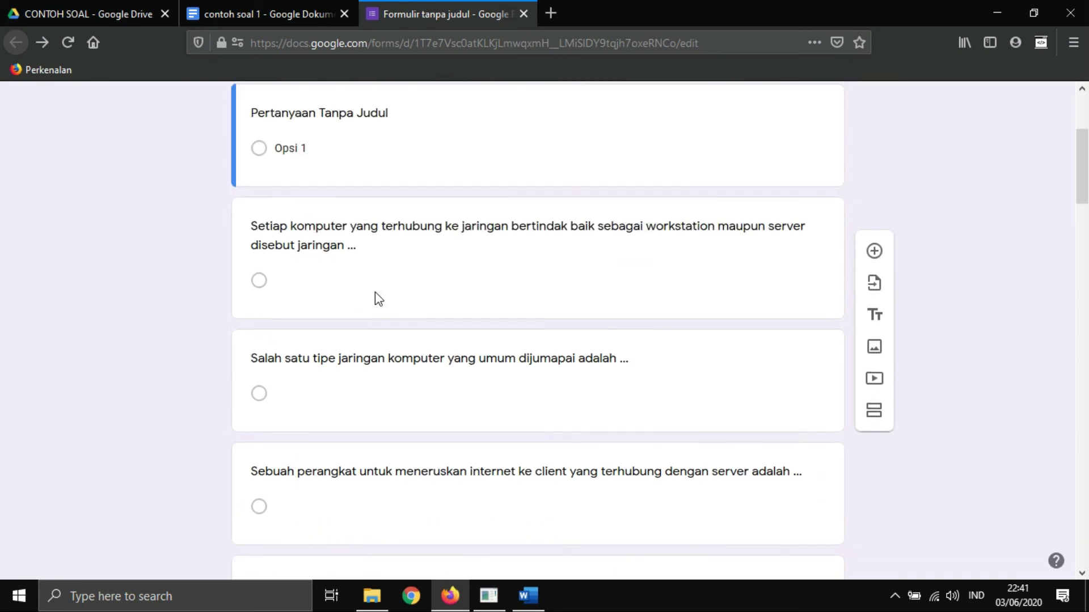
{"action": "scroll", "coordinate": [371, 288], "scroll_direction": "down", "scroll_amount": 2}
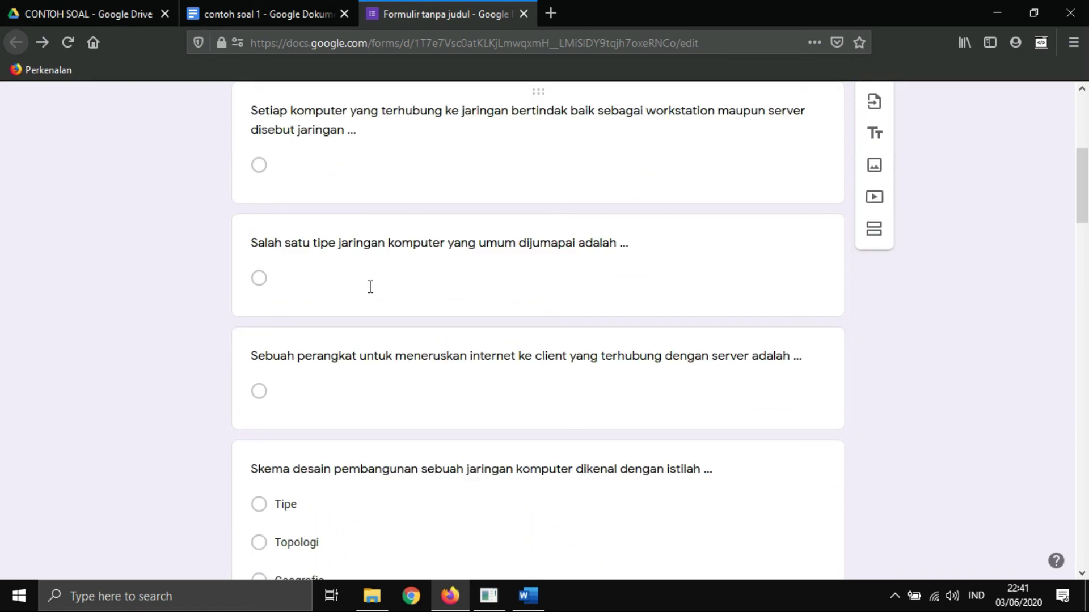
{"action": "scroll", "coordinate": [370, 287], "scroll_direction": "down", "scroll_amount": 2}
{"action": "scroll", "coordinate": [370, 287], "scroll_direction": "down", "scroll_amount": 4}
{"action": "scroll", "coordinate": [369, 287], "scroll_direction": "down", "scroll_amount": 1}
{"action": "scroll", "coordinate": [369, 286], "scroll_direction": "down", "scroll_amount": 3}
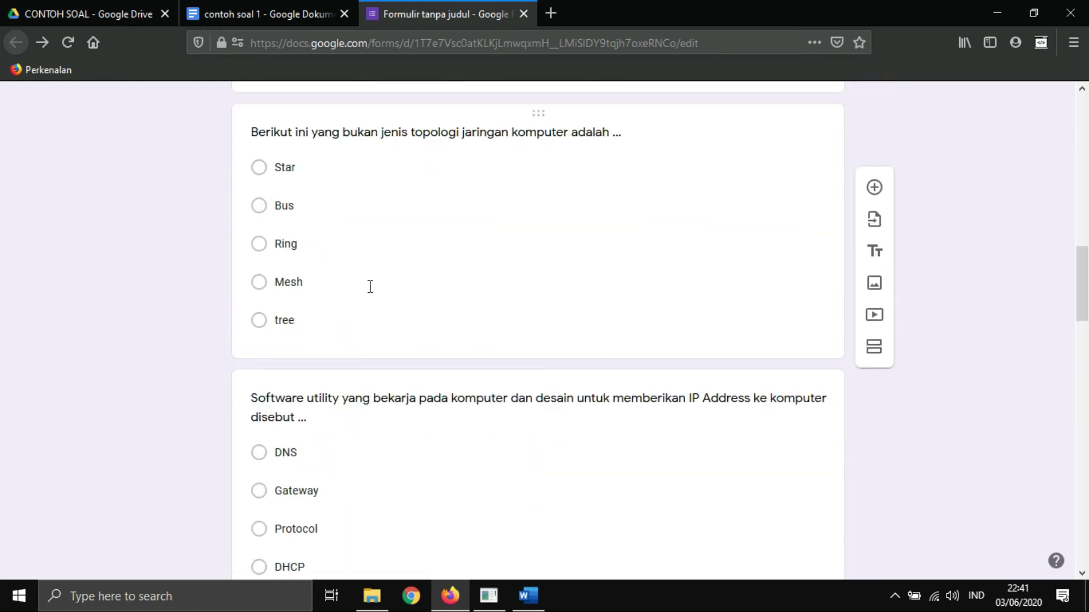
{"action": "scroll", "coordinate": [338, 362], "scroll_direction": "down", "scroll_amount": 4}
{"action": "scroll", "coordinate": [338, 363], "scroll_direction": "down", "scroll_amount": 5}
{"action": "scroll", "coordinate": [338, 363], "scroll_direction": "down", "scroll_amount": 5}
{"action": "scroll", "coordinate": [338, 363], "scroll_direction": "down", "scroll_amount": 1}
{"action": "scroll", "coordinate": [338, 363], "scroll_direction": "down", "scroll_amount": 4}
{"action": "scroll", "coordinate": [338, 363], "scroll_direction": "down", "scroll_amount": 5}
{"action": "scroll", "coordinate": [338, 362], "scroll_direction": "down", "scroll_amount": 1}
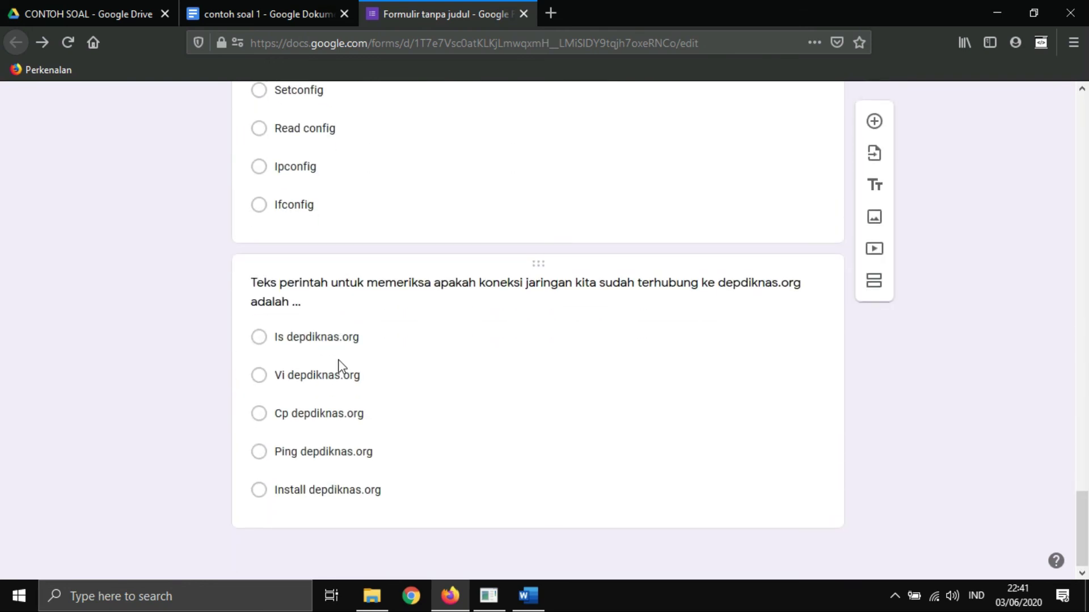
{"action": "scroll", "coordinate": [505, 389], "scroll_direction": "up", "scroll_amount": 7}
{"action": "scroll", "coordinate": [505, 389], "scroll_direction": "up", "scroll_amount": 15}
{"action": "scroll", "coordinate": [505, 389], "scroll_direction": "up", "scroll_amount": 15}
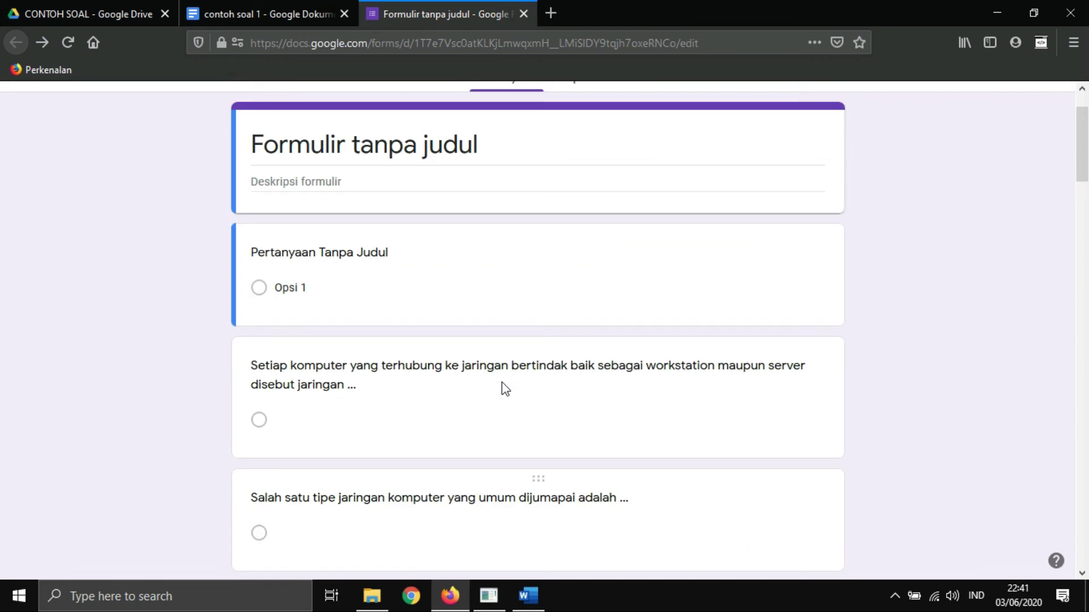
{"action": "scroll", "coordinate": [505, 389], "scroll_direction": "up", "scroll_amount": 2}
{"action": "scroll", "coordinate": [498, 386], "scroll_direction": "down", "scroll_amount": 4}
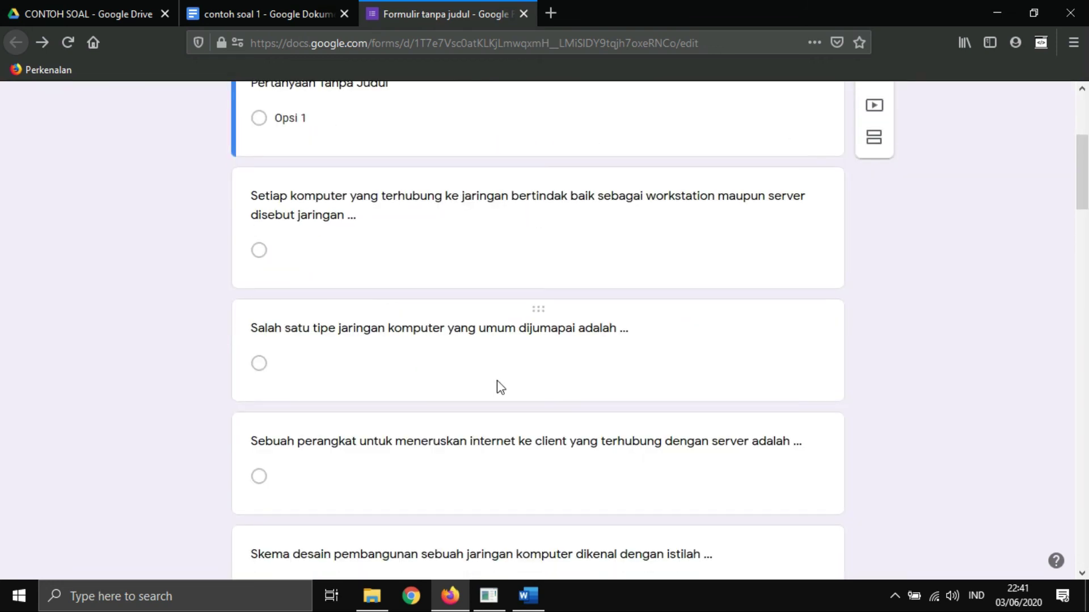
Check the Doc for the Salah satu tipe jaringan answer, highlighting Peer to peer
{"action": "left_click", "coordinate": [383, 357]}
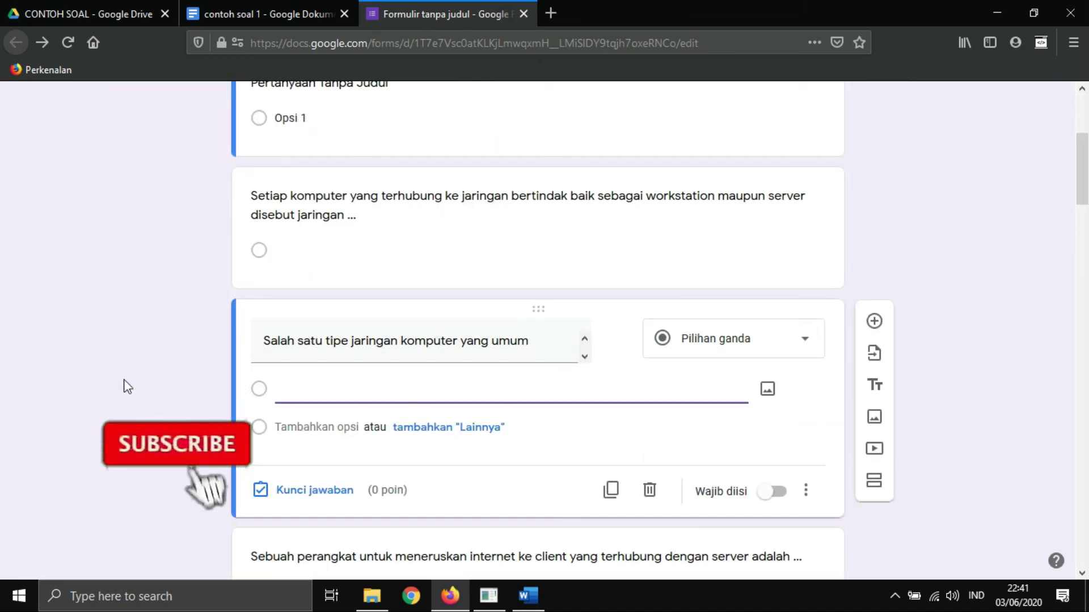
{"action": "scroll", "coordinate": [224, 316], "scroll_direction": "down", "scroll_amount": 4}
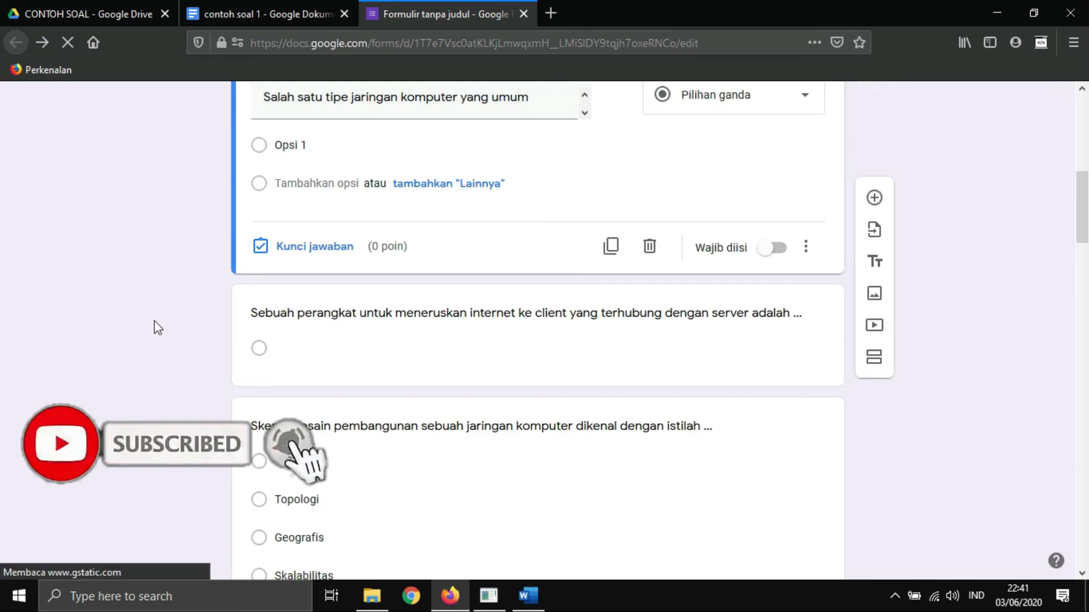
{"action": "scroll", "coordinate": [183, 365], "scroll_direction": "up", "scroll_amount": 2}
{"action": "scroll", "coordinate": [185, 363], "scroll_direction": "down", "scroll_amount": 1}
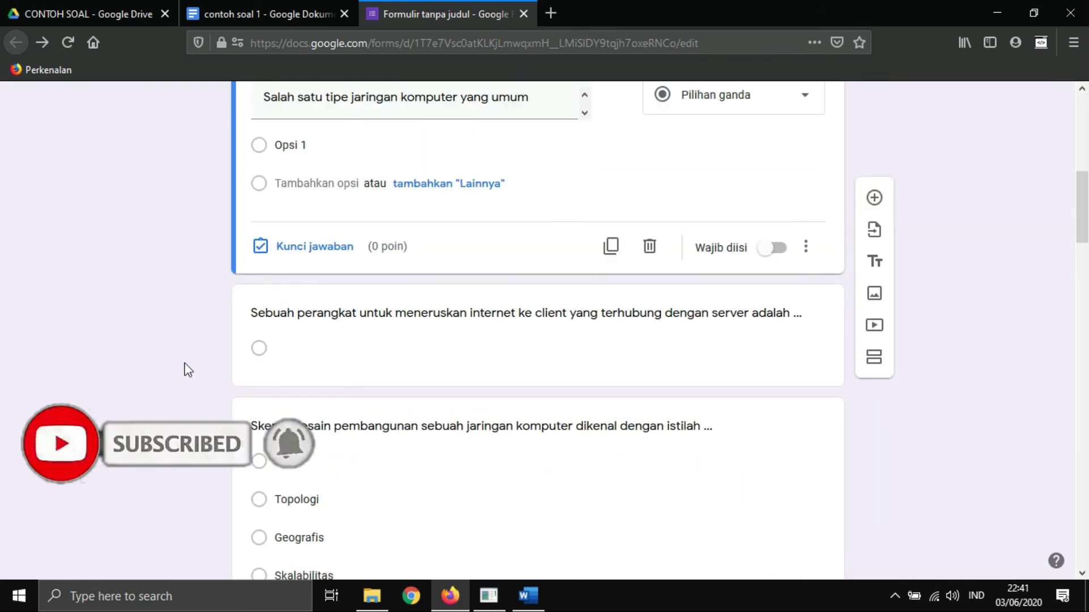
{"action": "scroll", "coordinate": [185, 362], "scroll_direction": "down", "scroll_amount": 3}
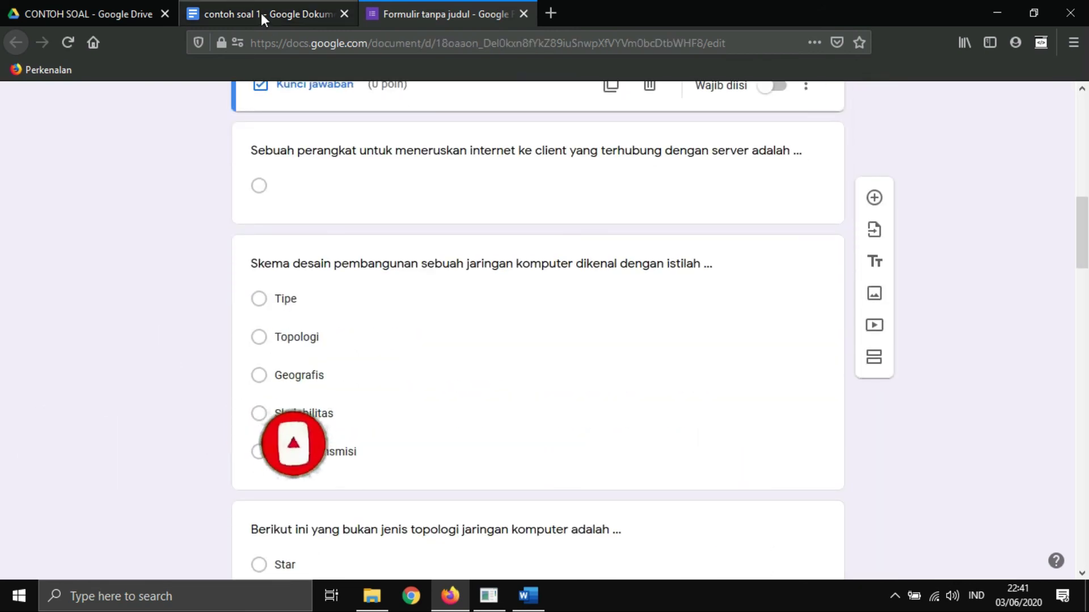
{"action": "left_click", "coordinate": [261, 12]}
{"action": "scroll", "coordinate": [489, 419], "scroll_direction": "up", "scroll_amount": 5}
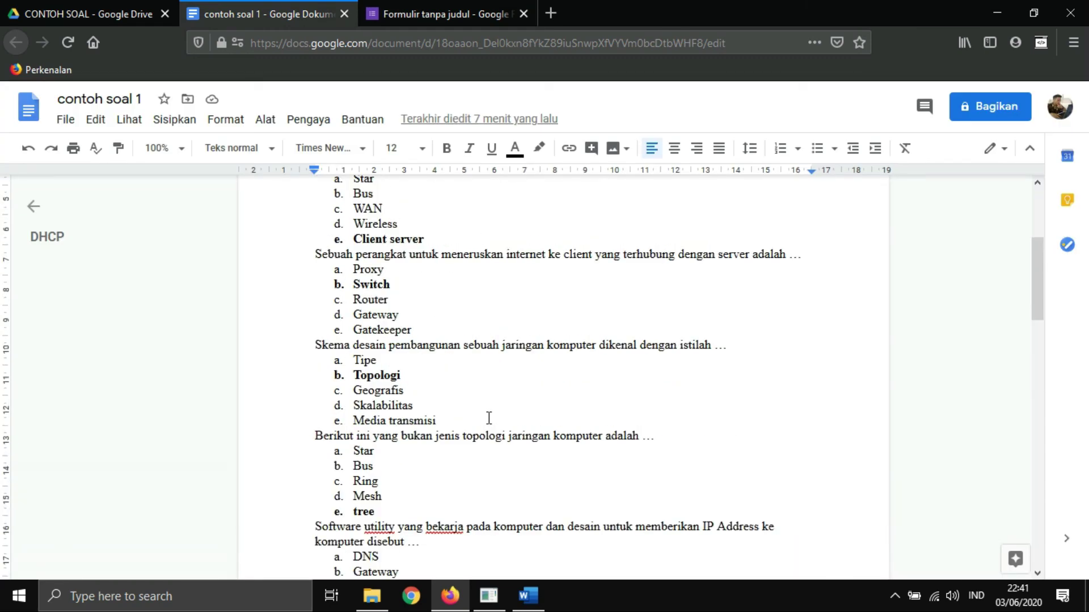
{"action": "scroll", "coordinate": [397, 340], "scroll_direction": "up", "scroll_amount": 3}
{"action": "left_click_drag", "start_coordinate": [353, 232], "coordinate": [420, 231]}
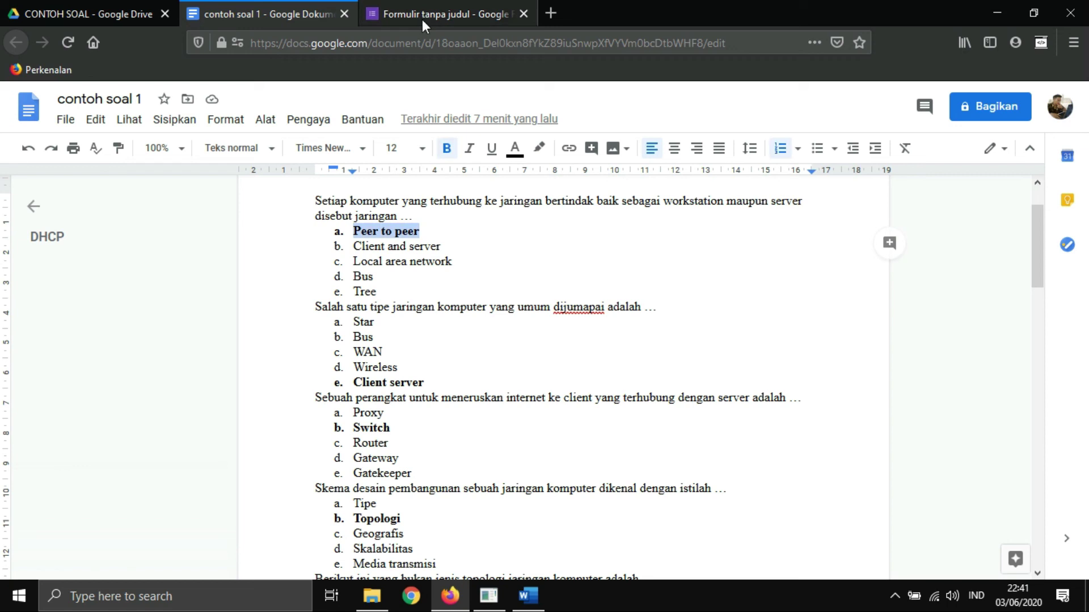
{"action": "left_click", "coordinate": [422, 17]}
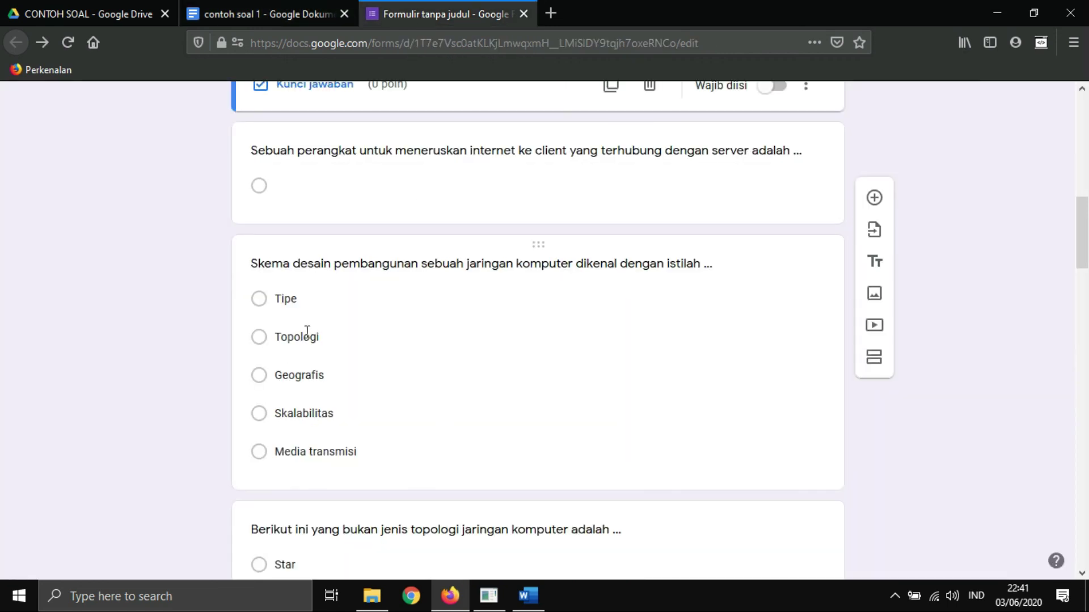
{"action": "scroll", "coordinate": [405, 369], "scroll_direction": "down", "scroll_amount": 3}
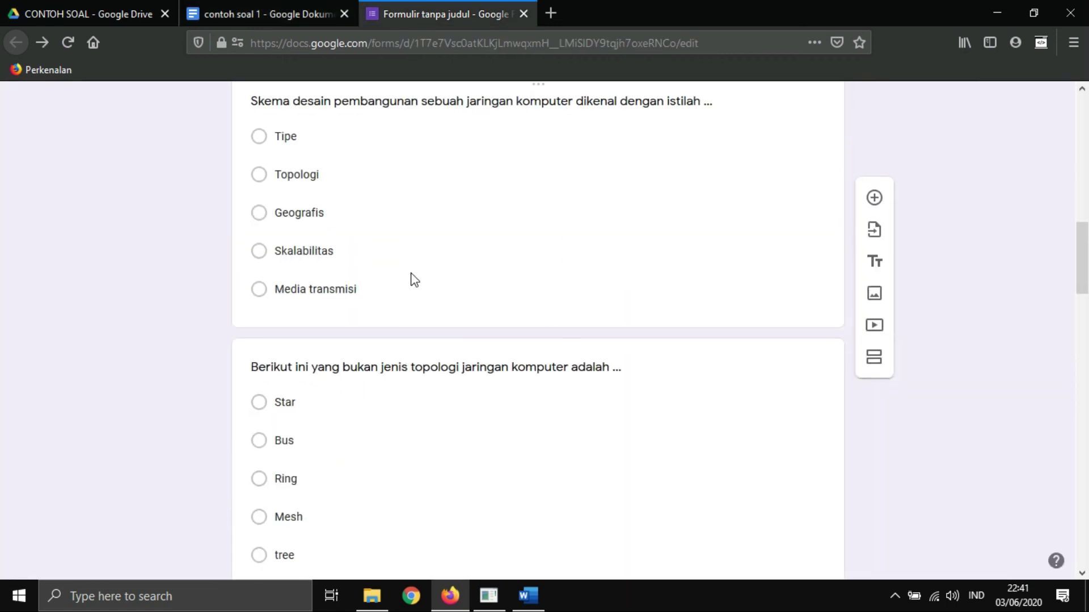
Mark Topologi as the Skema desain question's correct answer, worth 1 point
{"action": "left_click", "coordinate": [414, 278]}
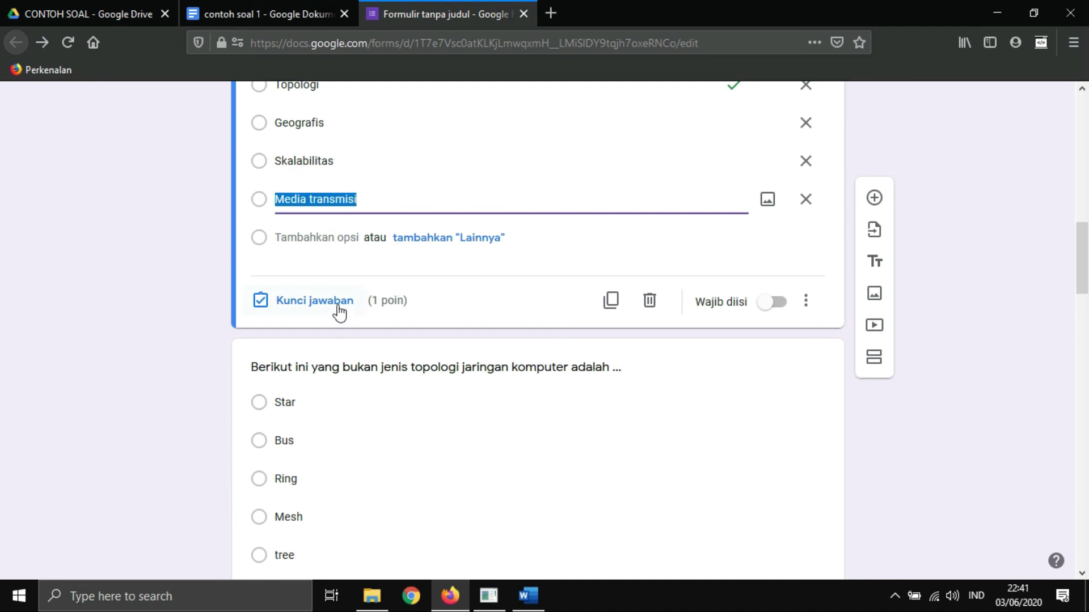
{"action": "scroll", "coordinate": [498, 294], "scroll_direction": "up", "scroll_amount": 3}
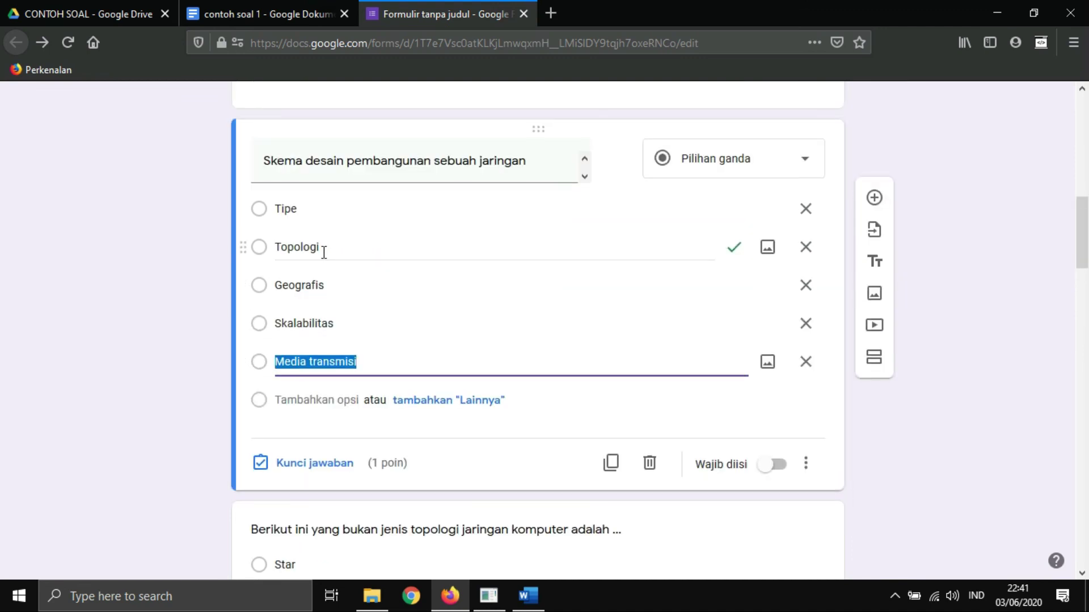
{"action": "left_click", "coordinate": [288, 12]}
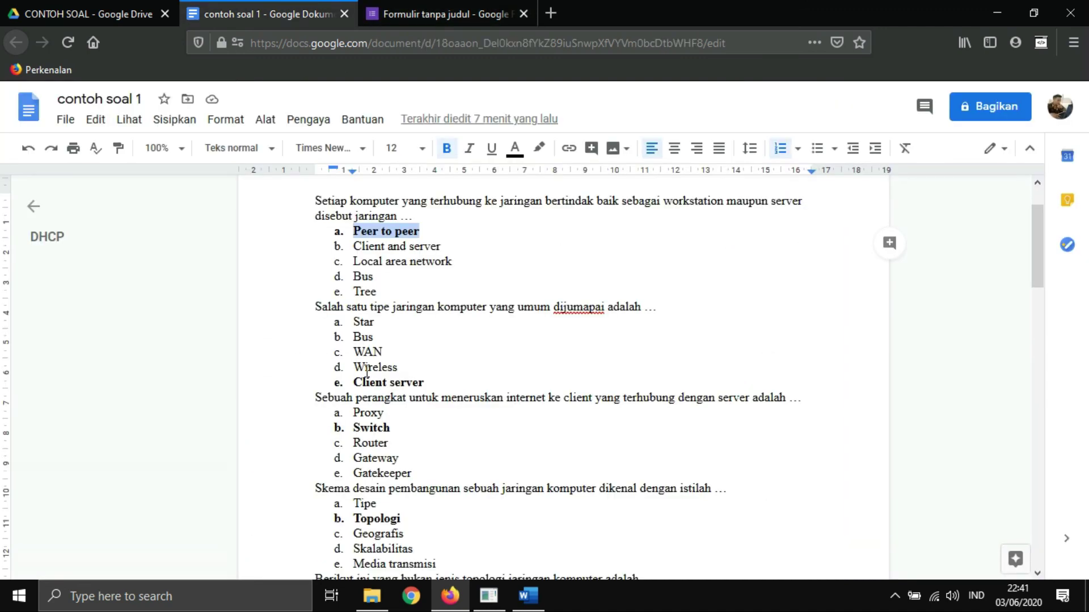
{"action": "scroll", "coordinate": [375, 386], "scroll_direction": "down", "scroll_amount": 3}
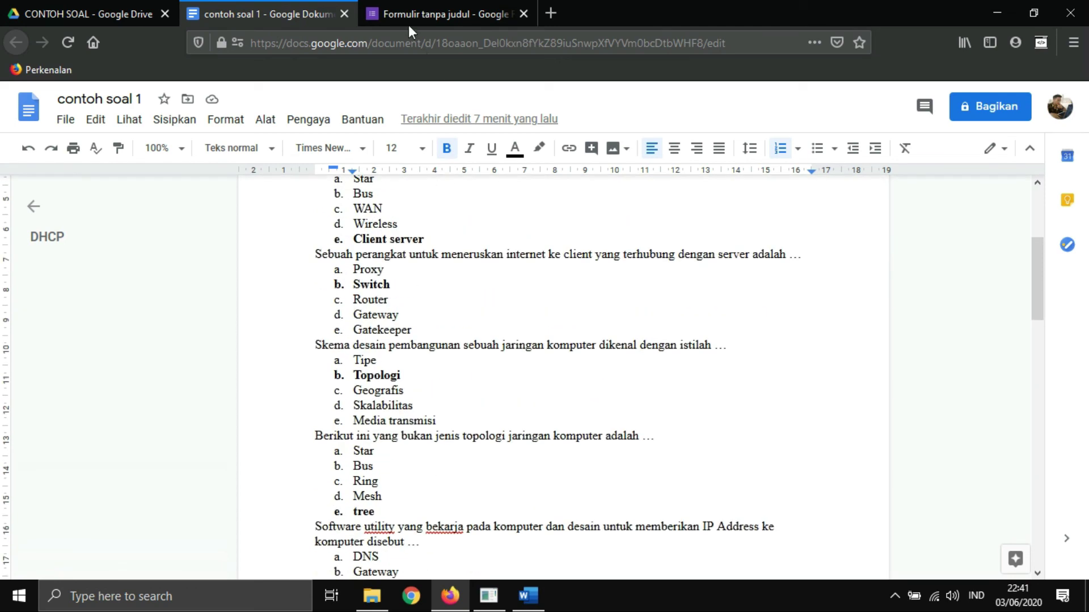
{"action": "left_click", "coordinate": [406, 18]}
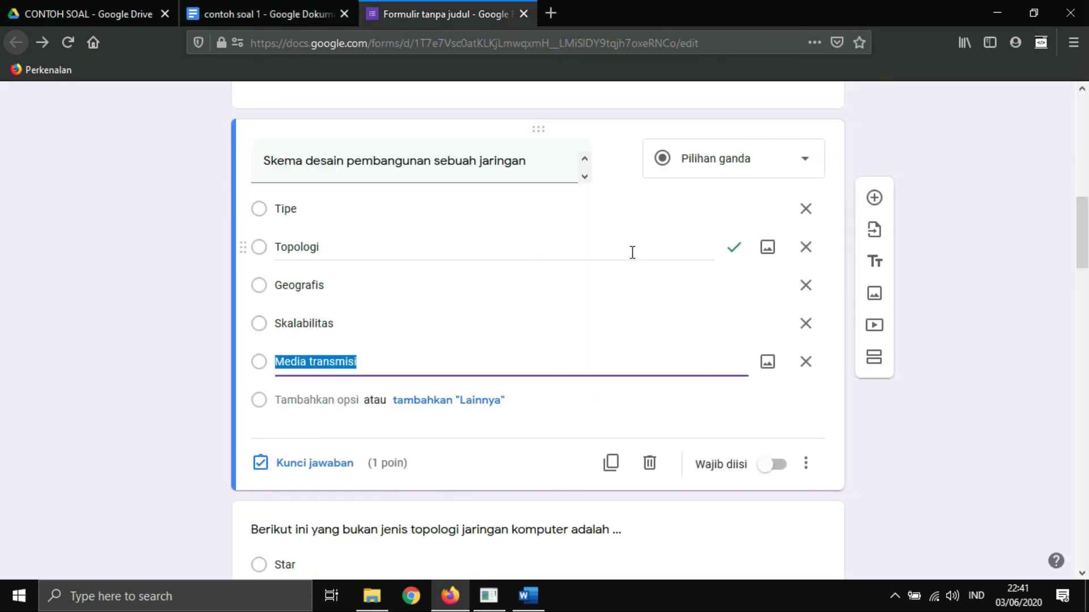
{"action": "left_click", "coordinate": [328, 466]}
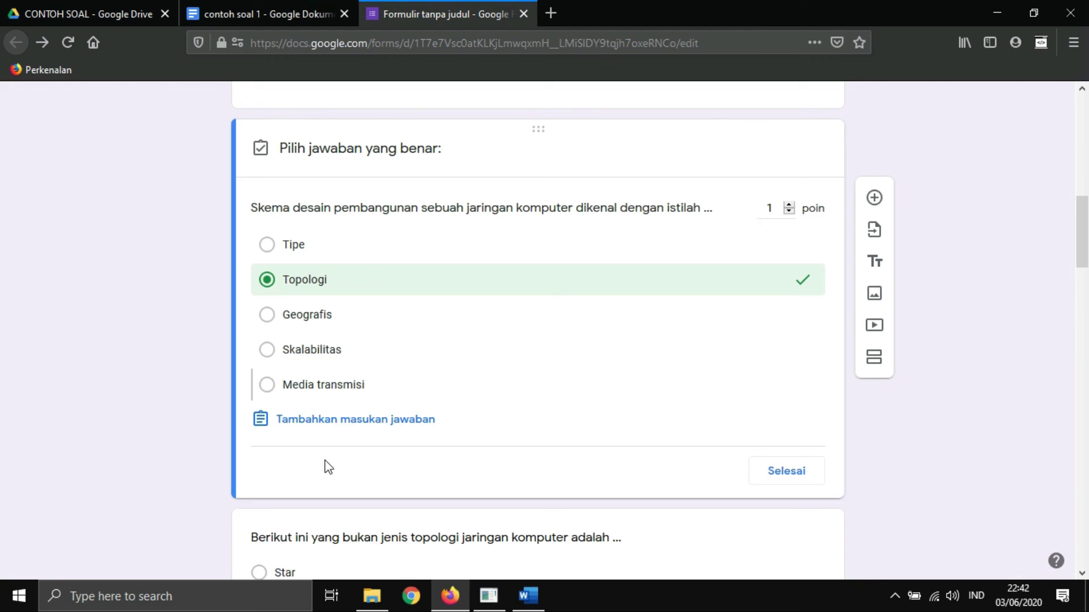
{"action": "left_click", "coordinate": [769, 208]}
Retitle the first untitled question to Nama and make it required
{"action": "scroll", "coordinate": [915, 397], "scroll_direction": "down", "scroll_amount": 3}
{"action": "scroll", "coordinate": [915, 399], "scroll_direction": "up", "scroll_amount": 4}
{"action": "scroll", "coordinate": [917, 403], "scroll_direction": "up", "scroll_amount": 6}
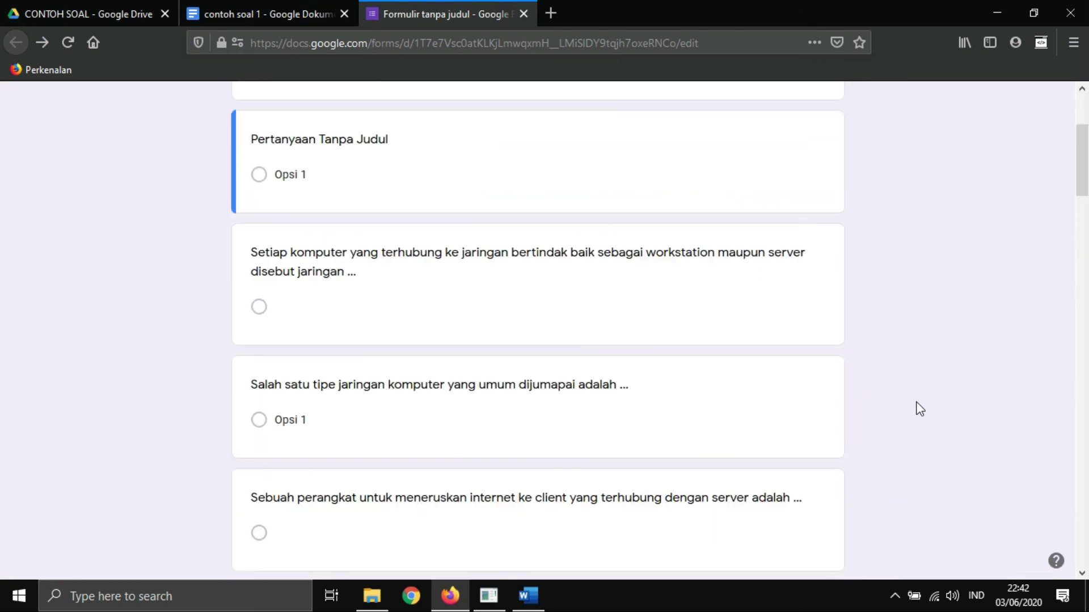
{"action": "scroll", "coordinate": [919, 408], "scroll_direction": "up", "scroll_amount": 3}
{"action": "left_click", "coordinate": [409, 341]}
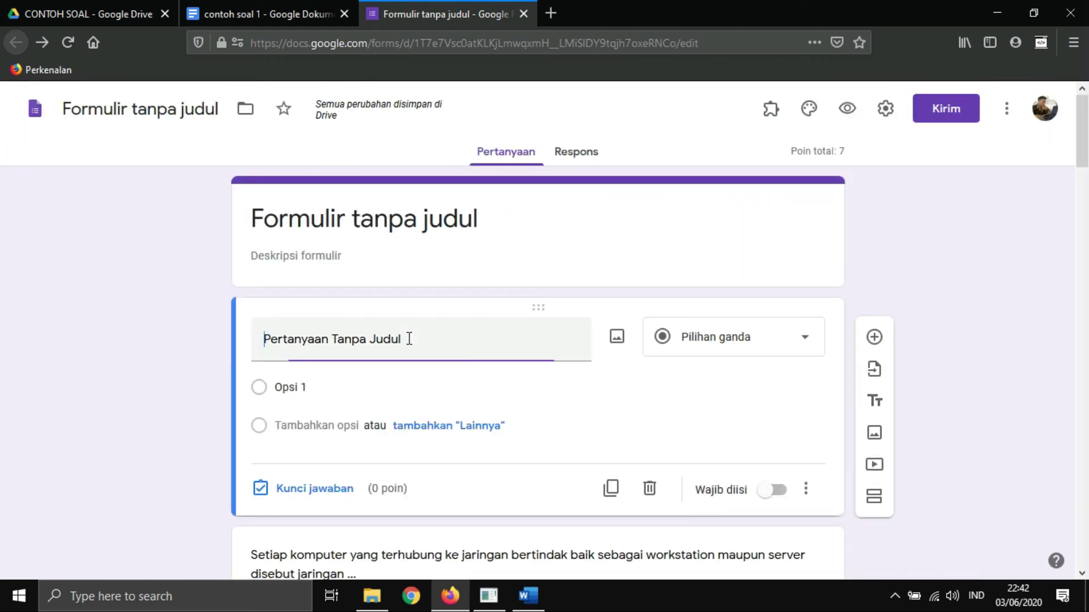
{"action": "left_click_drag", "start_coordinate": [428, 345], "coordinate": [221, 348]}
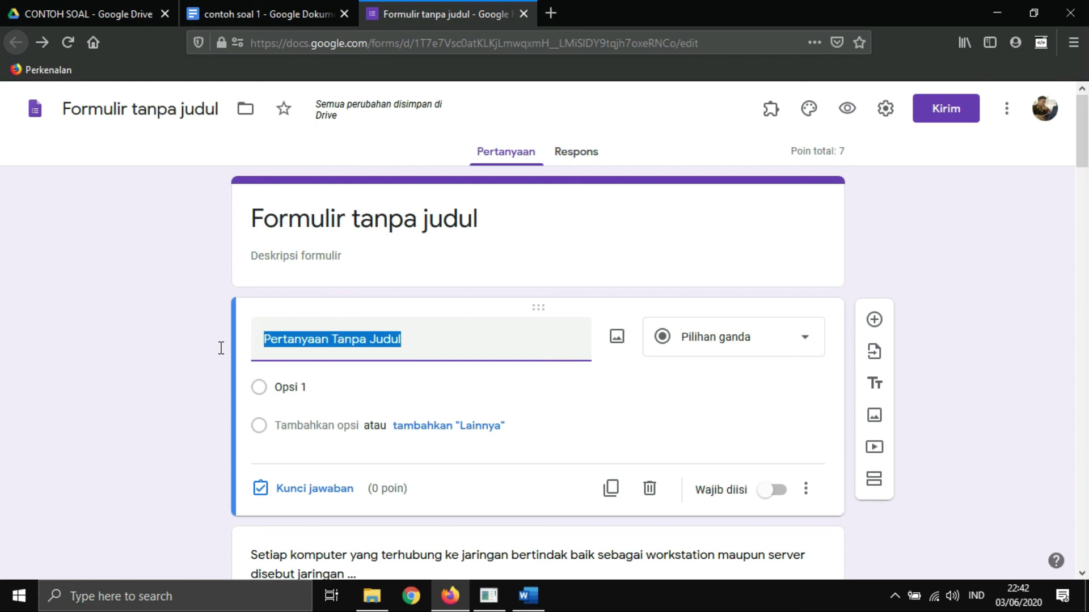
{"action": "type", "text": "Nubb"}
{"action": "key", "text": "BackSpace"}
{"action": "key", "text": "BackSpace"}
{"action": "key", "text": "BackSpace"}
{"action": "type", "text": "Nama"}
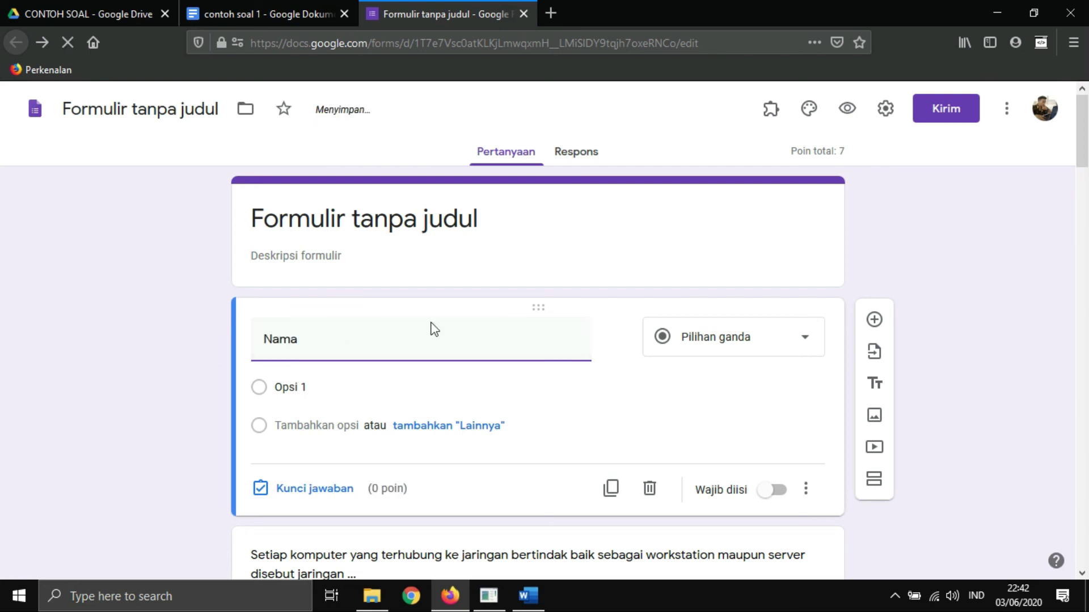
{"action": "scroll", "coordinate": [443, 327], "scroll_direction": "down", "scroll_amount": 2}
{"action": "scroll", "coordinate": [444, 327], "scroll_direction": "down", "scroll_amount": 1}
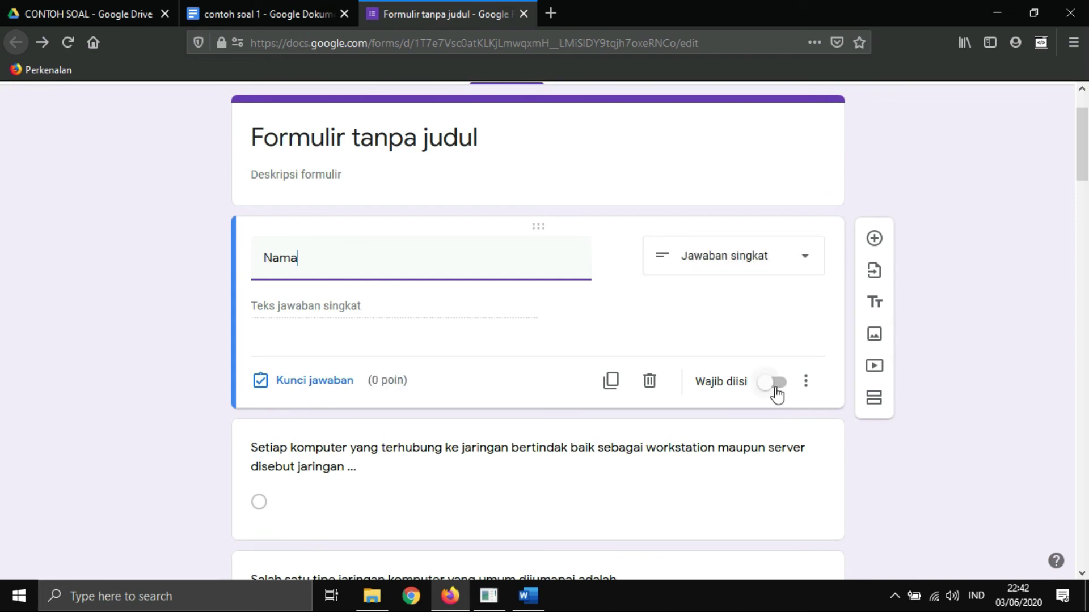
{"action": "left_click", "coordinate": [775, 383]}
Add a new question titled Kelas below Nama
{"action": "left_click", "coordinate": [874, 239]}
{"action": "type", "text": "Kelas"}
{"action": "scroll", "coordinate": [383, 384], "scroll_direction": "down", "scroll_amount": 3}
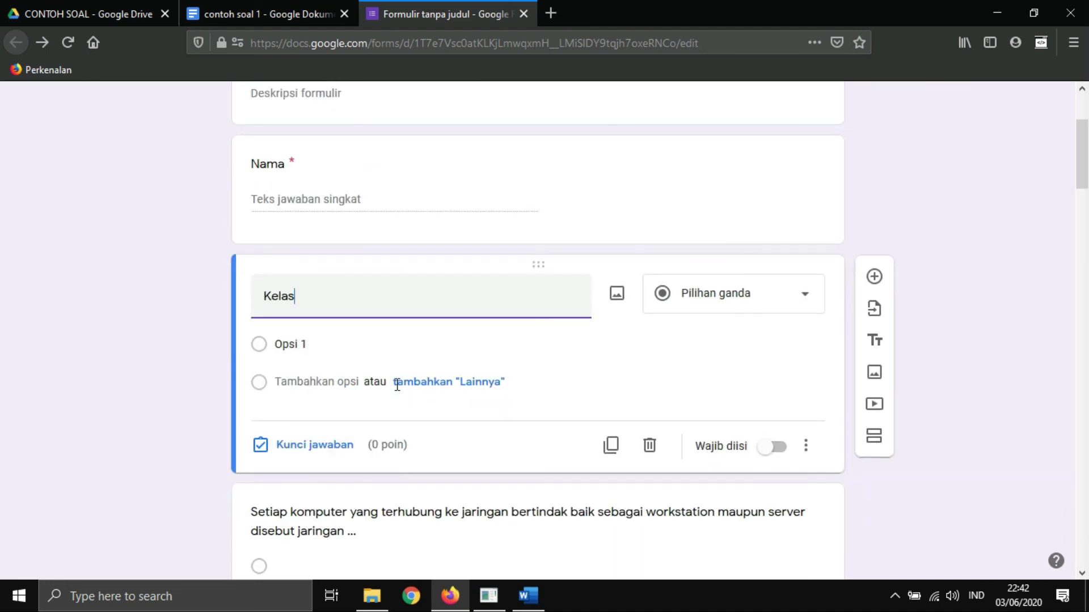
{"action": "left_click", "coordinate": [870, 364]}
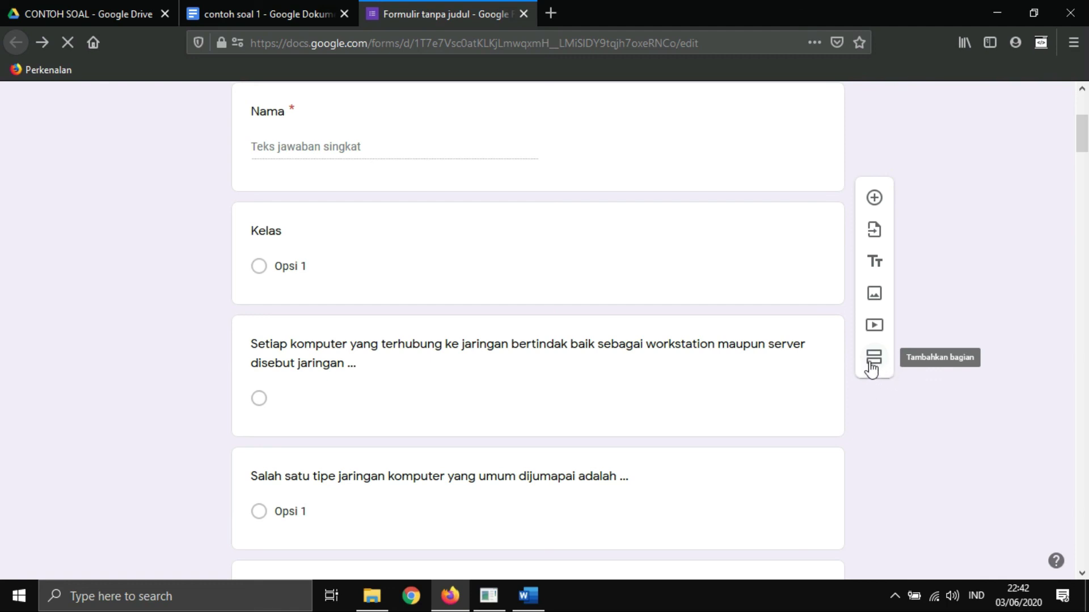
Insert a new untitled section after the Kelas question
{"action": "left_click", "coordinate": [872, 368]}
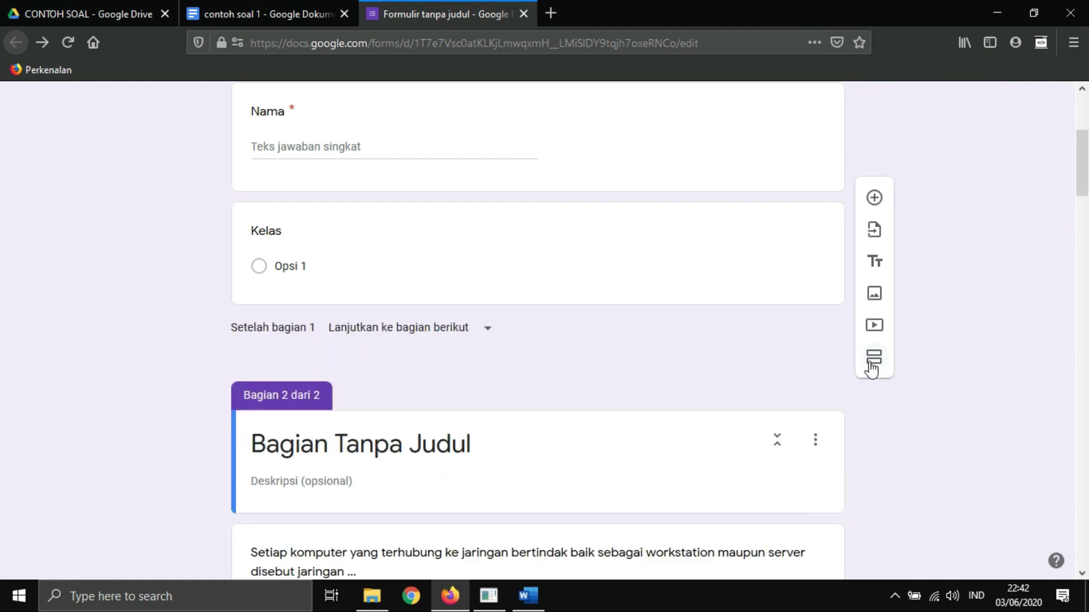